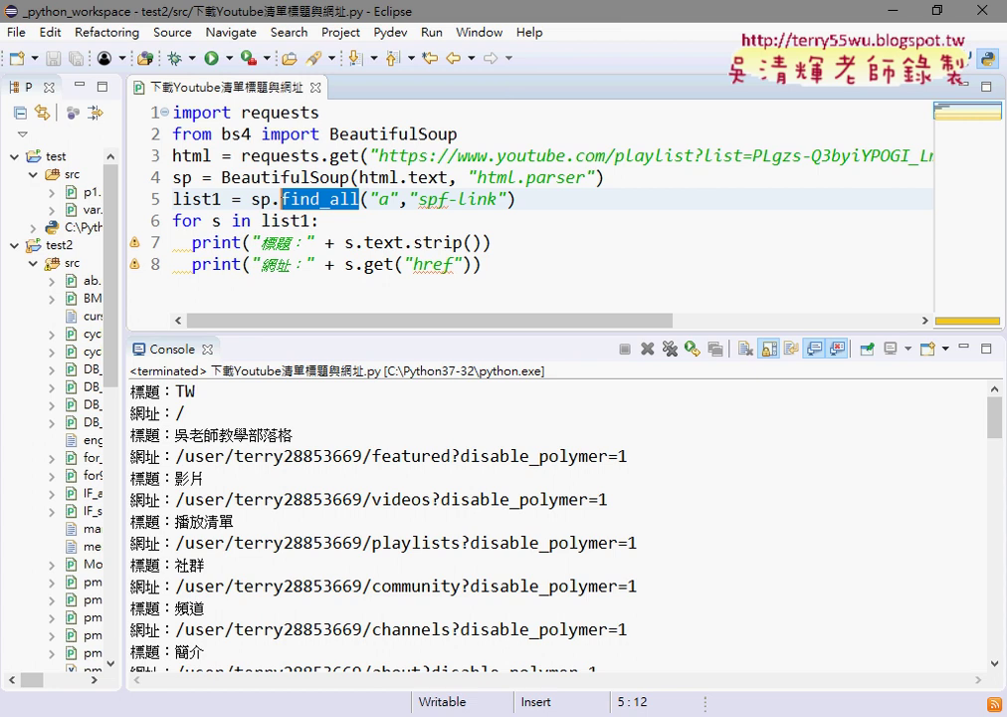
Switch from Eclipse to Chrome, which shows the YouTube playlist page with DevTools open.
{"action": "key", "text": "alt+Tab"}
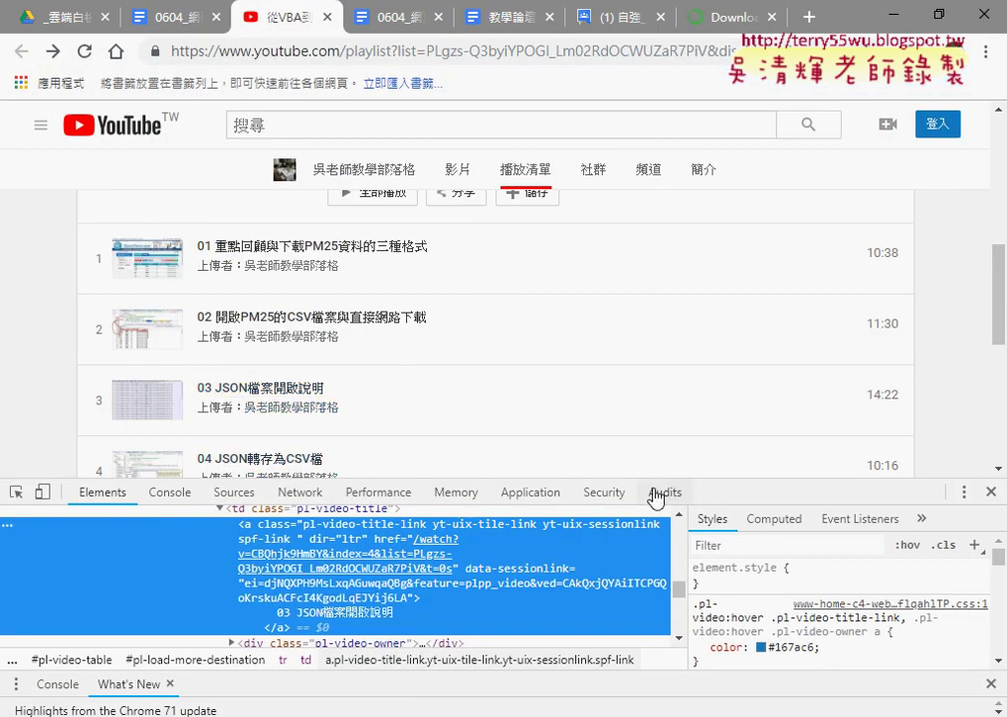
Enlarge the DevTools inspector panel and scroll up to the playlist title link's anchor.
{"action": "left_click_drag", "start_coordinate": [653, 479], "coordinate": [655, 249]}
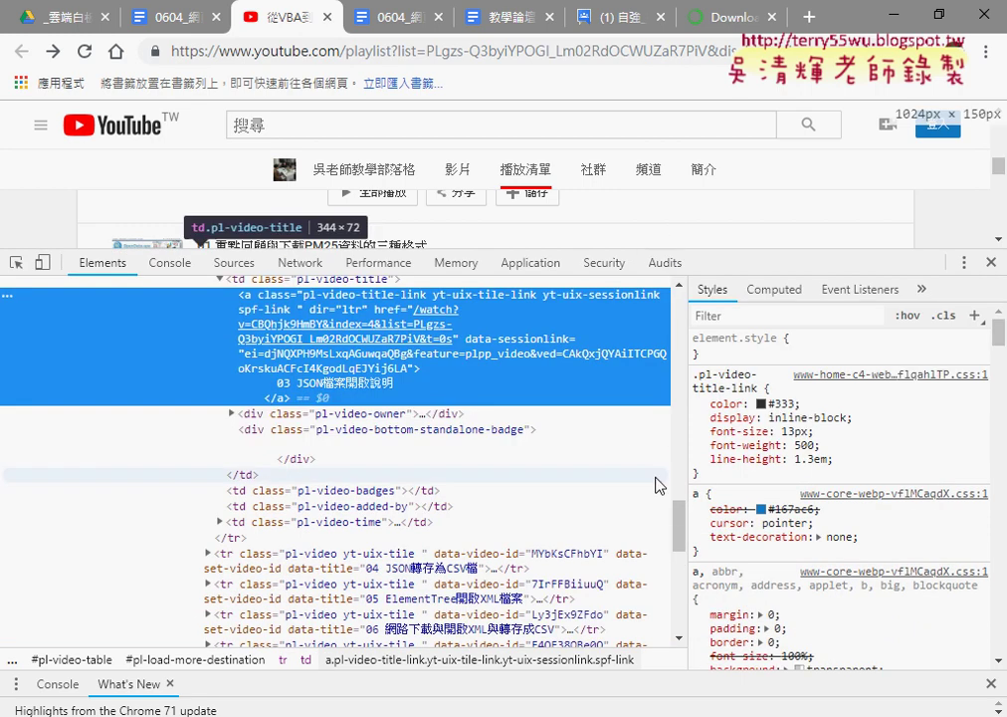
{"action": "scroll", "coordinate": [587, 458], "scroll_direction": "up", "scroll_amount": 3}
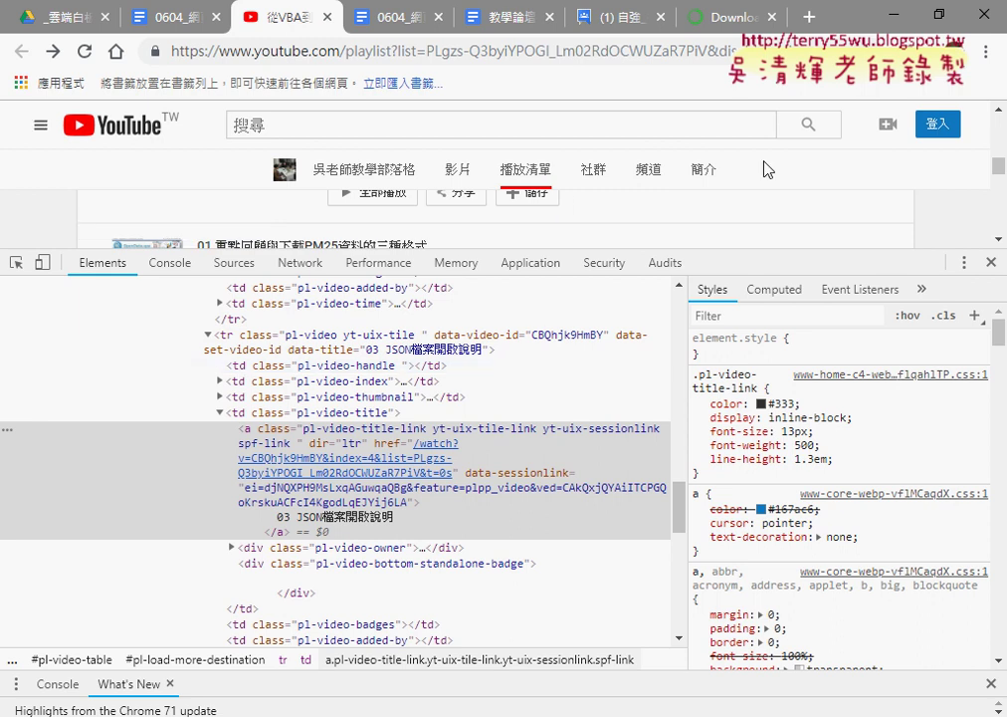
Back in Eclipse, select the spf-link class name on line 5 of the script.
{"action": "left_click", "coordinate": [891, 16]}
{"action": "left_click", "coordinate": [416, 241]}
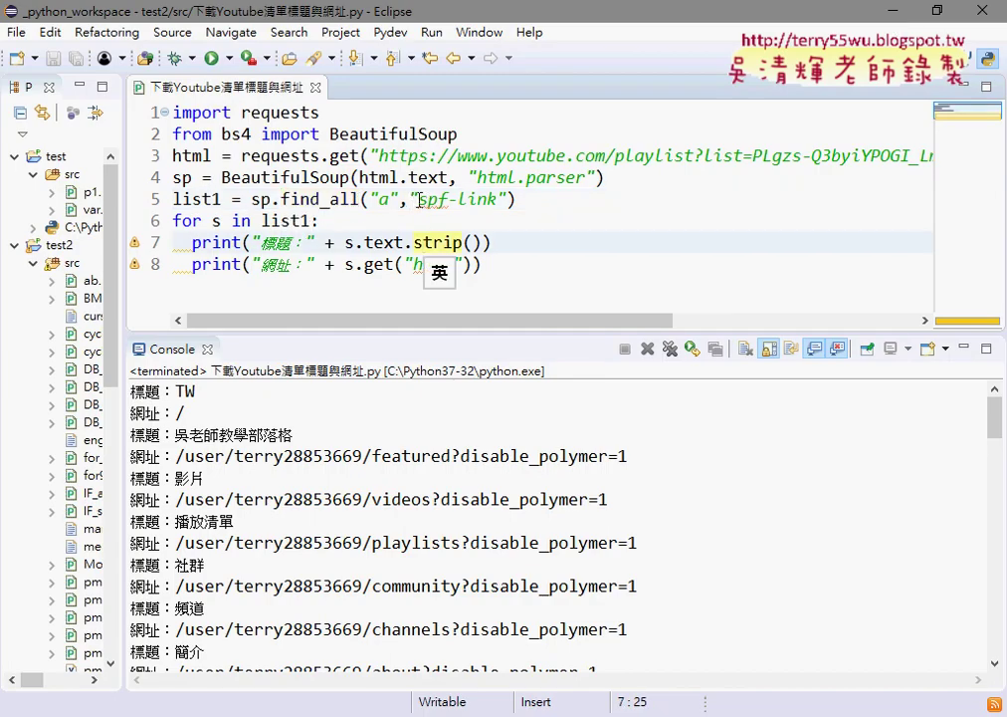
{"action": "left_click_drag", "start_coordinate": [418, 199], "coordinate": [507, 199]}
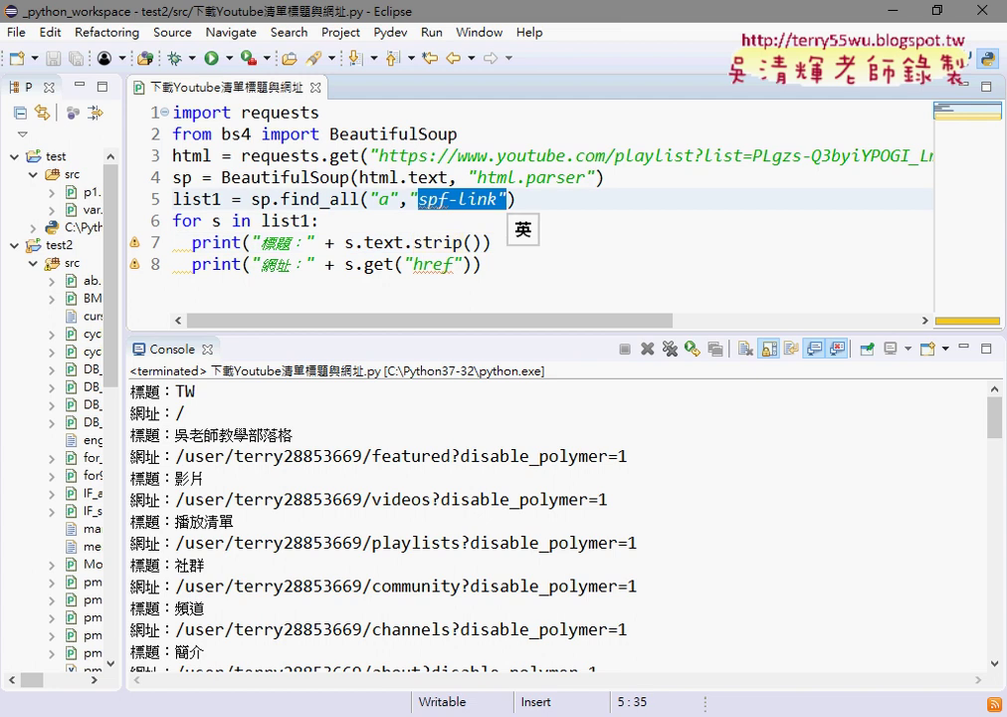
Copy the title link anchor's full class value in DevTools and return to Eclipse.
{"action": "mouse_move", "coordinate": [293, 716]}
{"action": "left_click", "coordinate": [294, 627]}
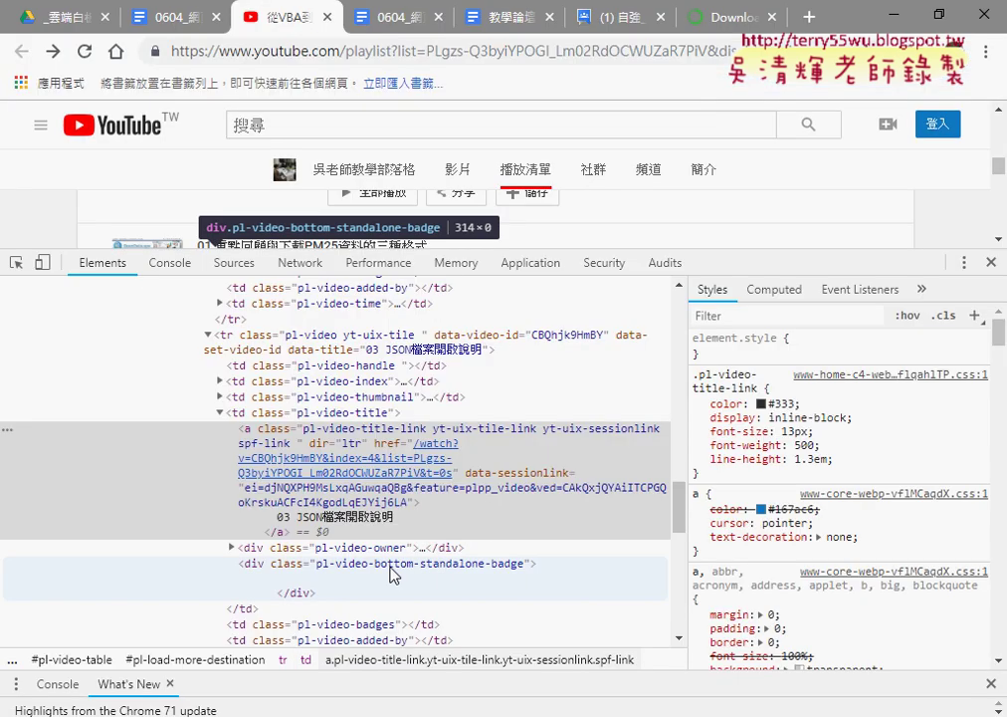
{"action": "left_click", "coordinate": [328, 439]}
{"action": "double_click", "coordinate": [328, 434]}
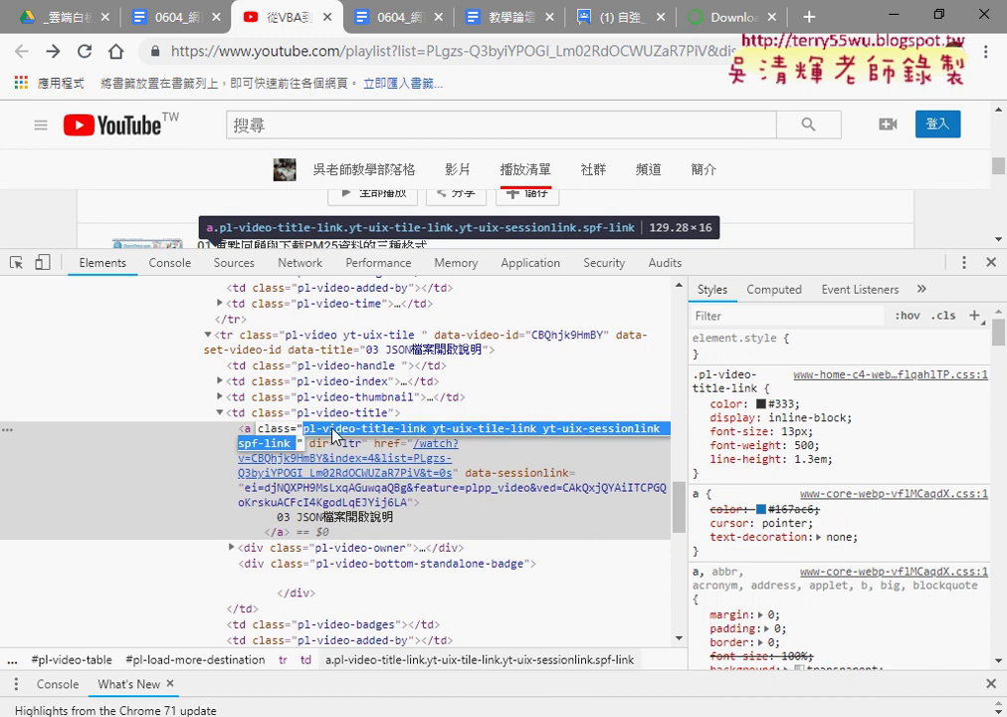
{"action": "right_click", "coordinate": [379, 429]}
{"action": "left_click", "coordinate": [460, 504]}
{"action": "left_click", "coordinate": [893, 14]}
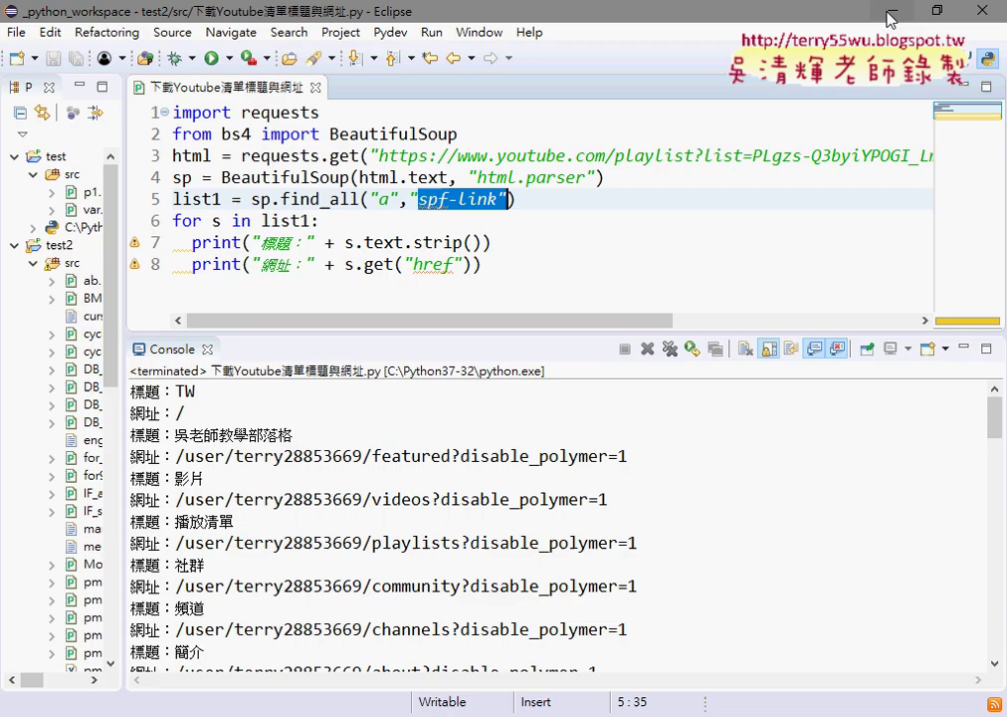
Paste the class string on line 5, trim it back to 'spf-link', then save and rerun the script.
{"action": "right_click", "coordinate": [478, 183]}
{"action": "left_click", "coordinate": [491, 285]}
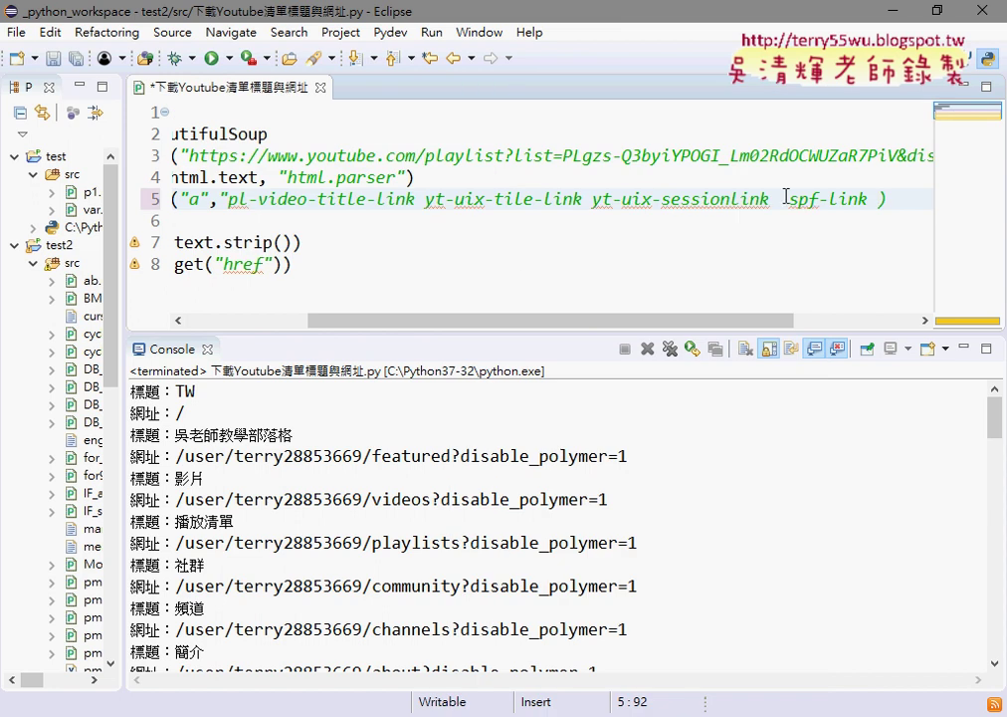
{"action": "left_click_drag", "start_coordinate": [785, 199], "coordinate": [228, 199]}
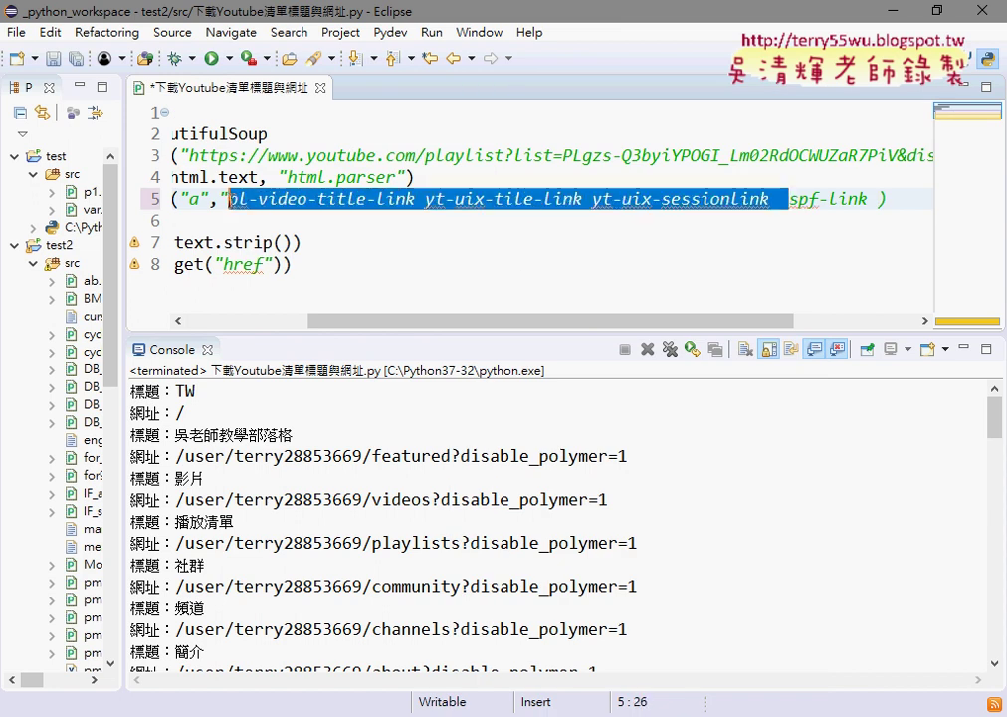
{"action": "key", "text": "Delete"}
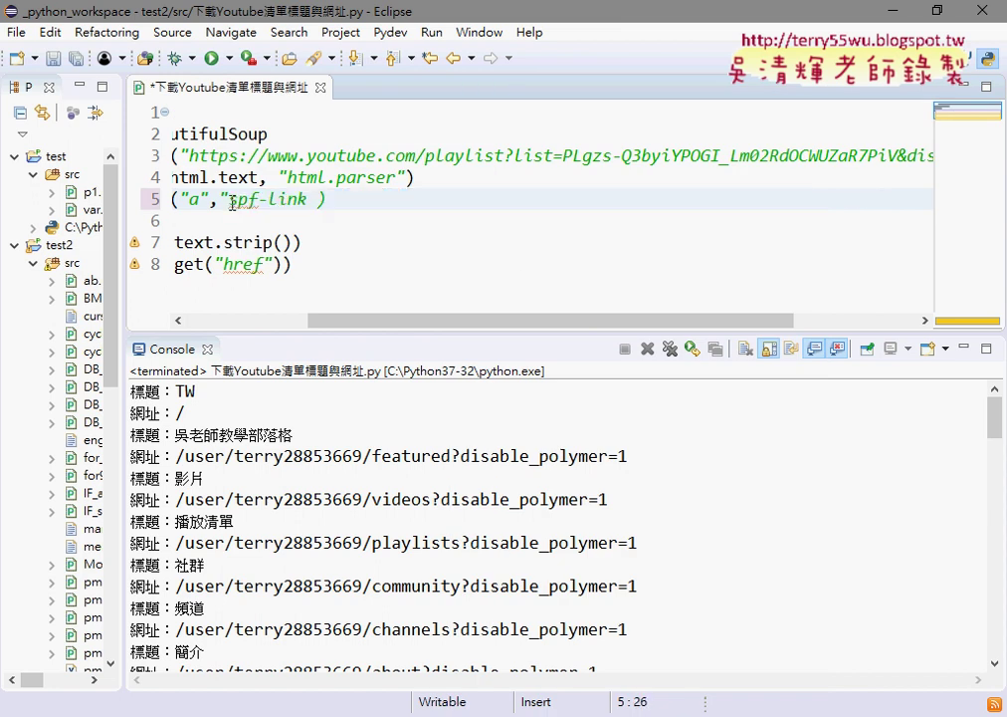
{"action": "key", "text": "Right"}
{"action": "key", "text": "Right"}
{"action": "key", "text": "Right"}
{"action": "key", "text": "Right"}
{"action": "key", "text": "Right"}
{"action": "key", "text": "Right"}
{"action": "key", "text": "Right"}
{"action": "key", "text": "Right"}
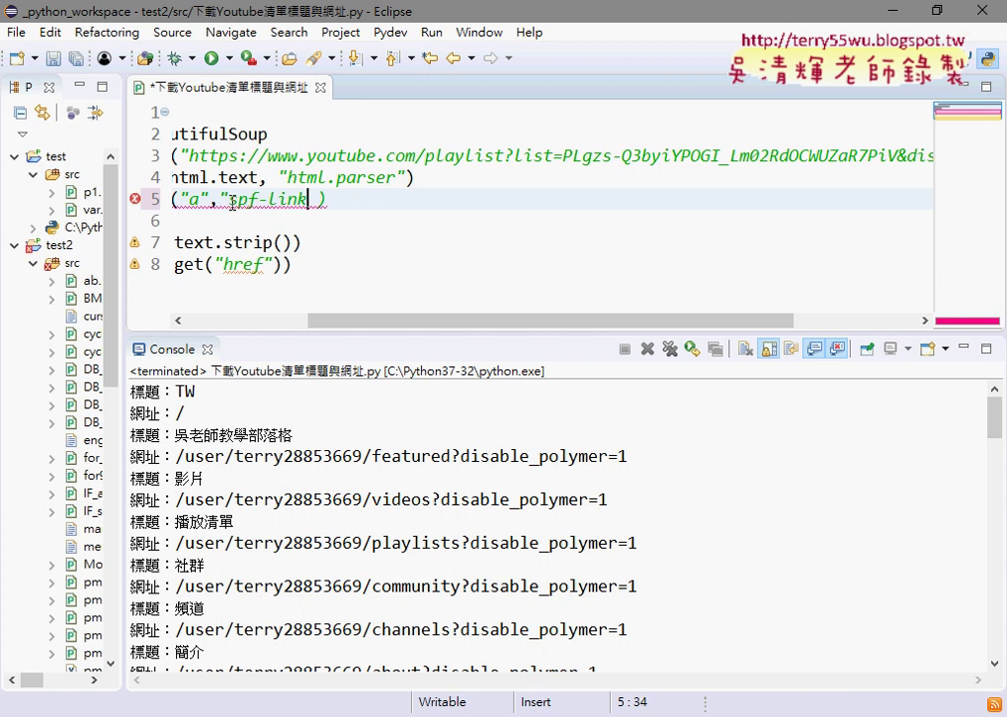
{"action": "type", "text": "\""}
{"action": "key", "text": "Delete"}
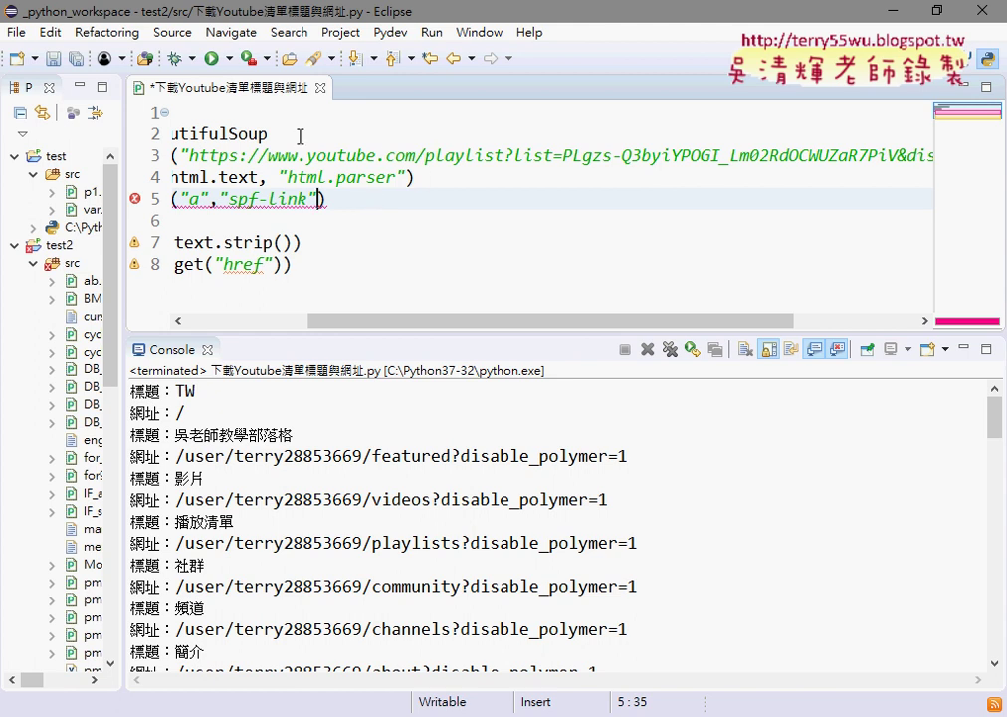
{"action": "left_click", "coordinate": [177, 57]}
{"action": "left_click", "coordinate": [513, 452]}
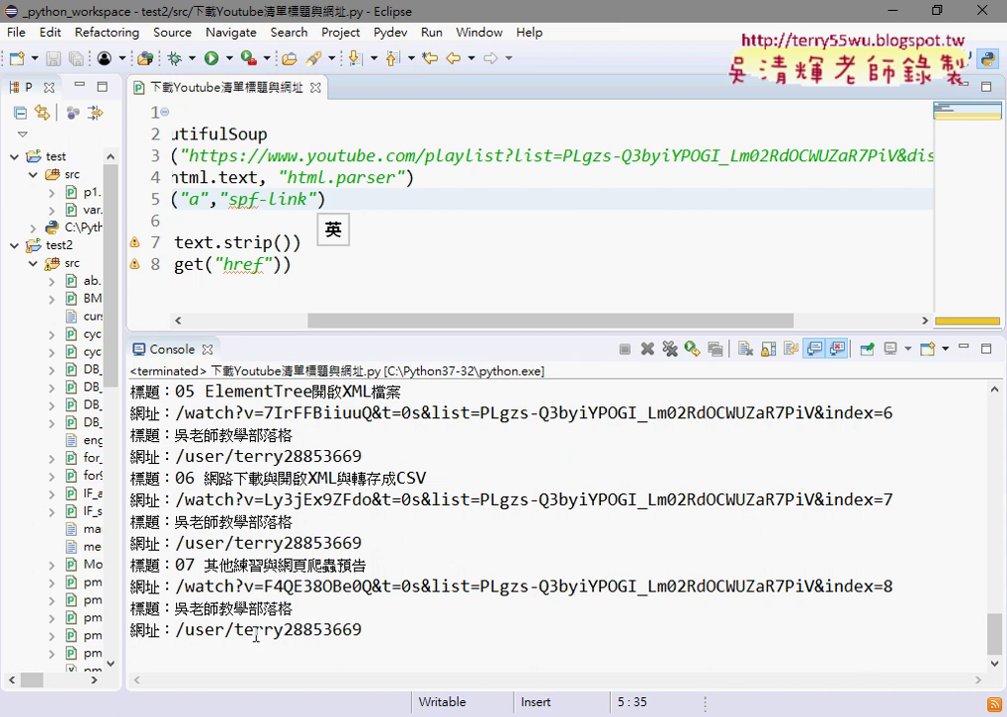
Highlight the unwanted channel-link lines in the console and select 'spf-' on line 5.
{"action": "left_click_drag", "start_coordinate": [369, 630], "coordinate": [104, 601]}
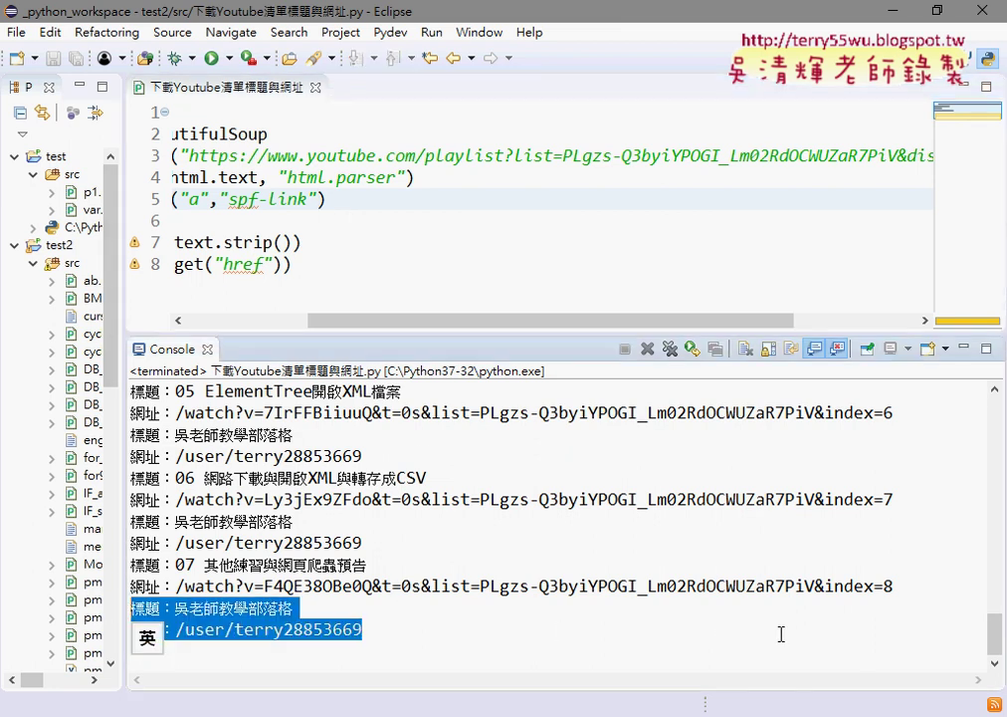
{"action": "left_click_drag", "start_coordinate": [993, 634], "coordinate": [994, 418]}
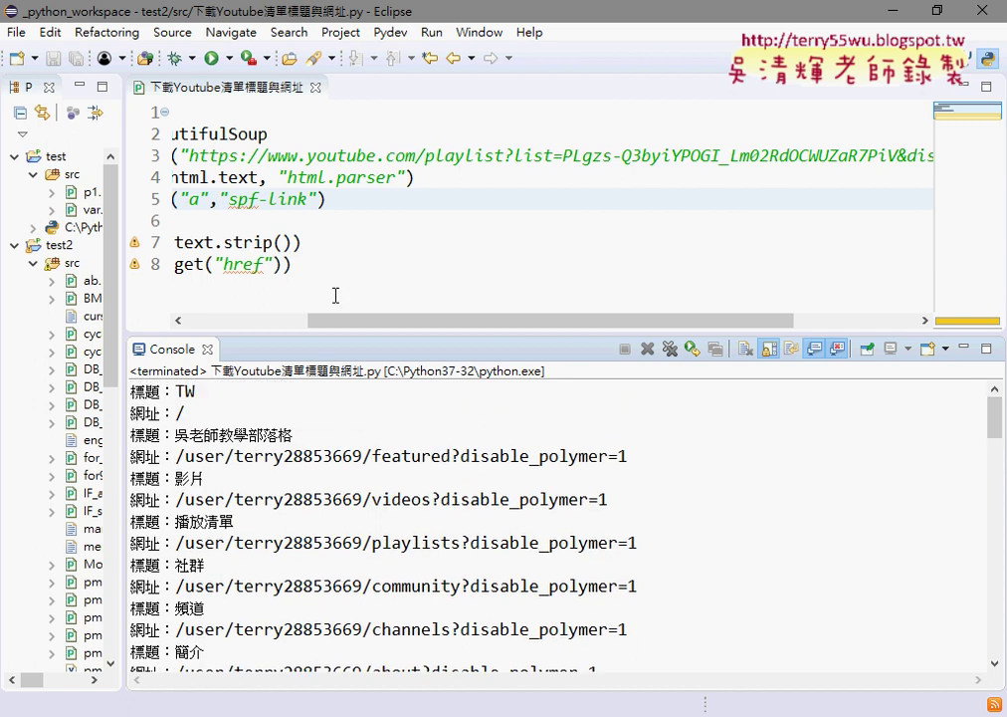
{"action": "left_click_drag", "start_coordinate": [358, 321], "coordinate": [235, 321]}
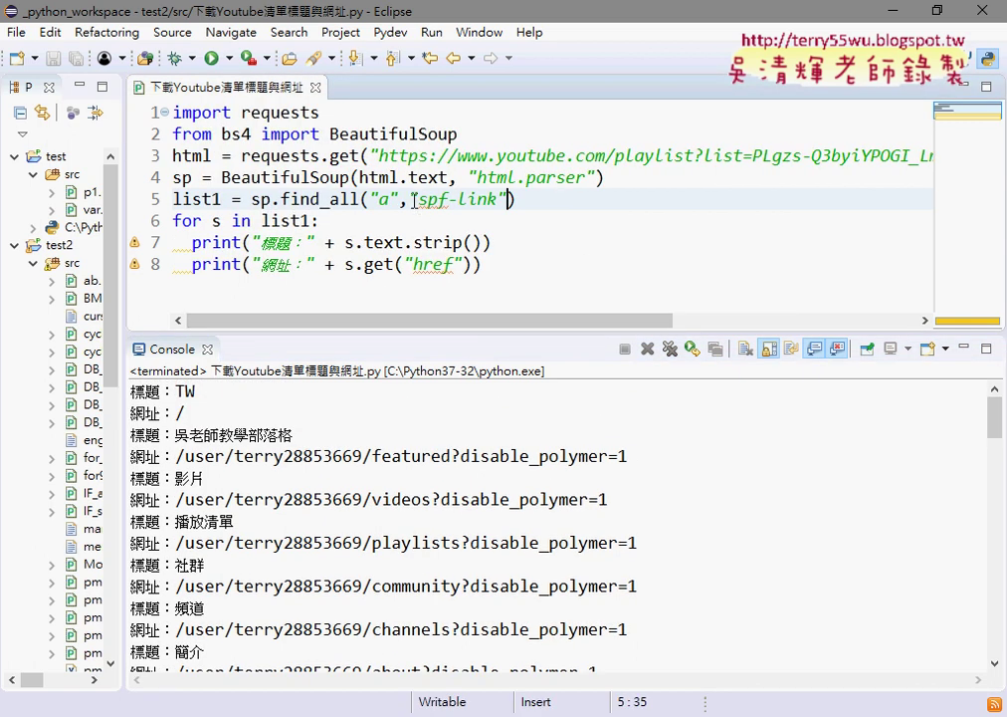
{"action": "left_click_drag", "start_coordinate": [418, 200], "coordinate": [458, 199]}
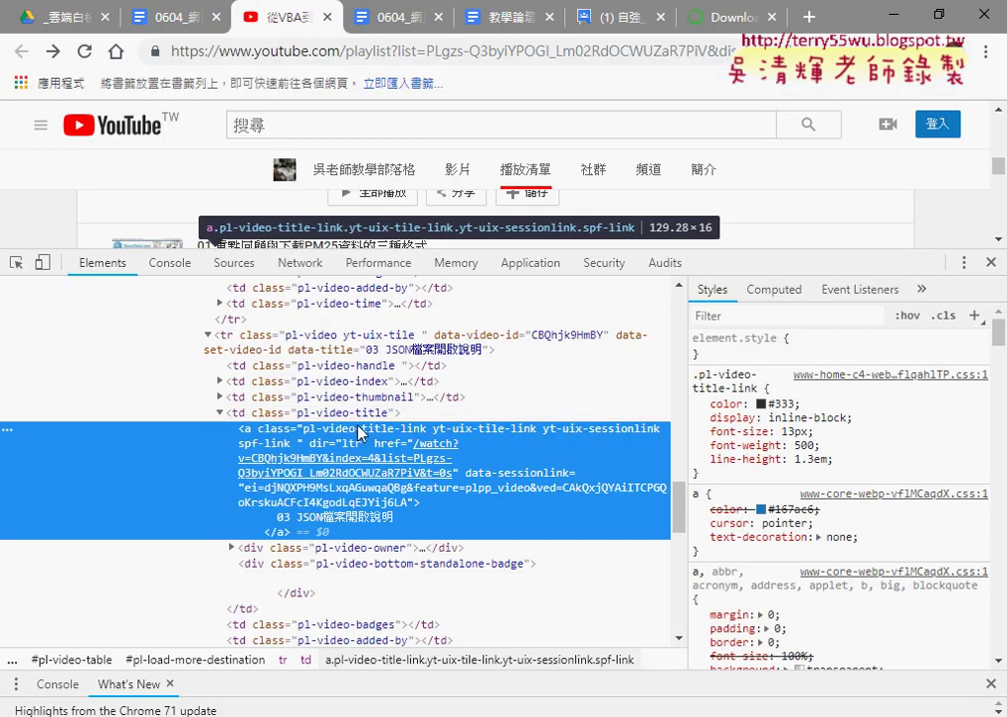
Copy only the 'pl-video-title-link' class name from DevTools and return to Eclipse.
{"action": "left_click", "coordinate": [305, 430]}
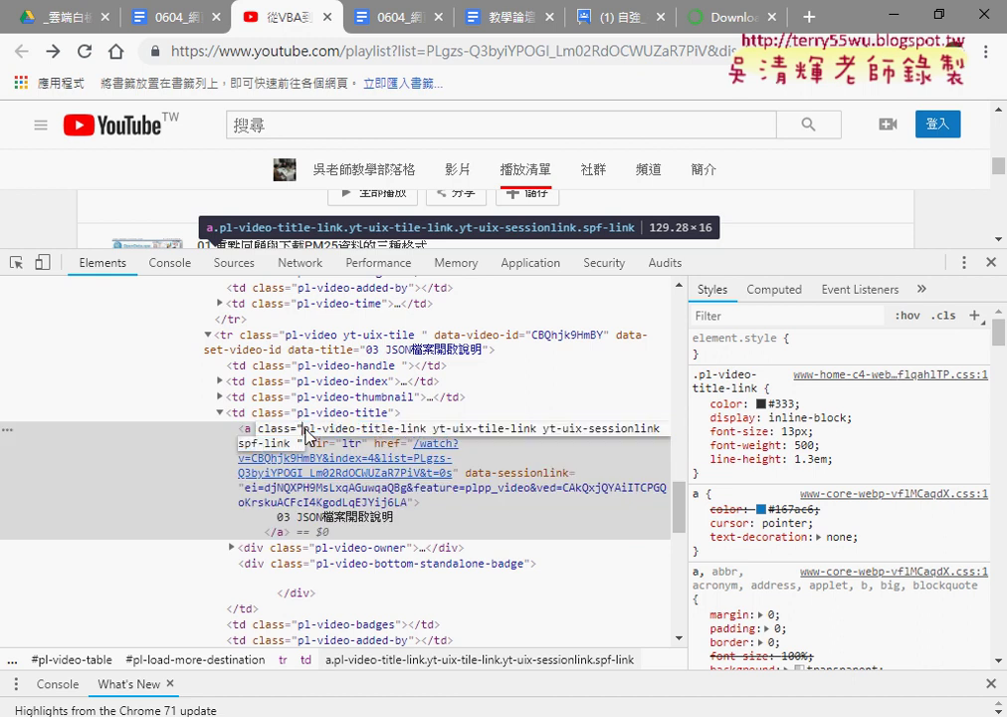
{"action": "left_click_drag", "start_coordinate": [306, 430], "coordinate": [416, 430]}
{"action": "key", "text": "ctrl+c"}
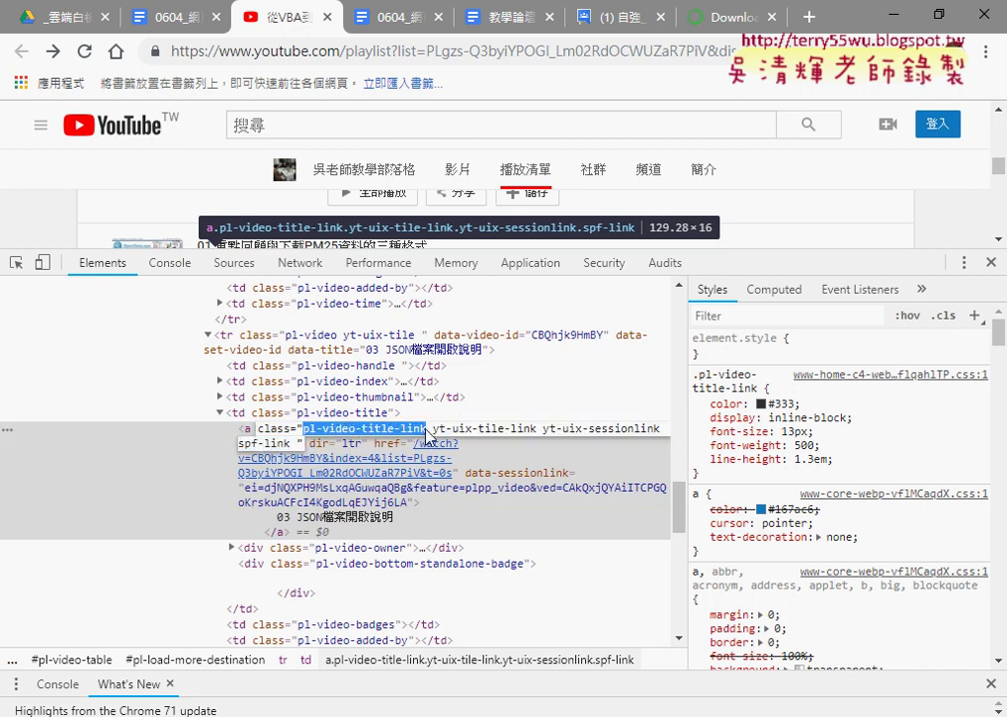
{"action": "right_click", "coordinate": [416, 432]}
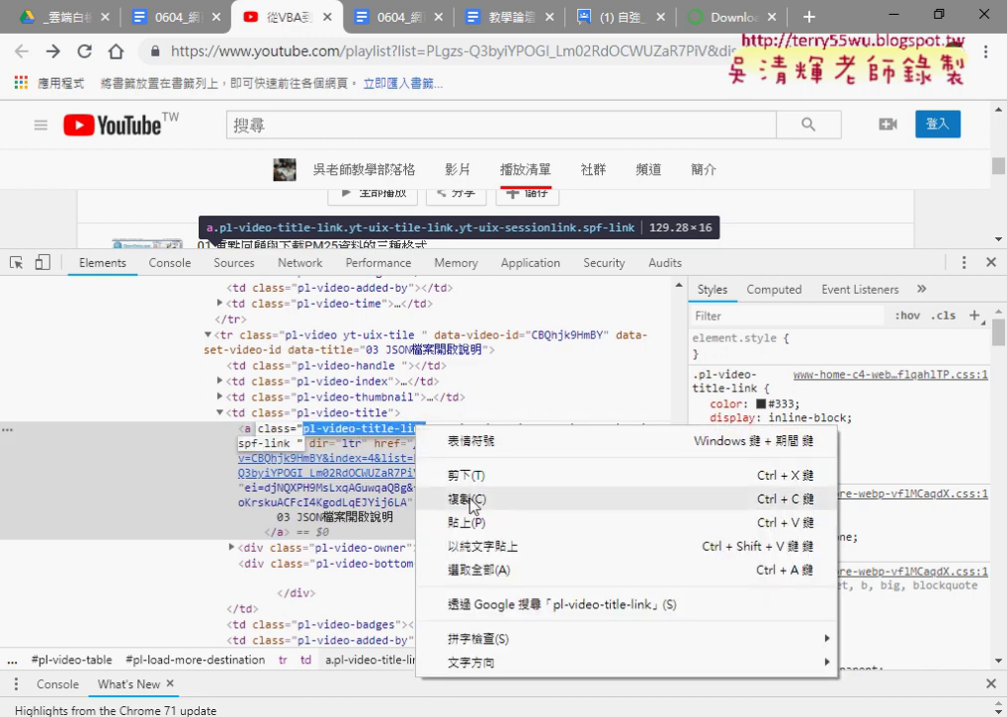
{"action": "left_click", "coordinate": [464, 498]}
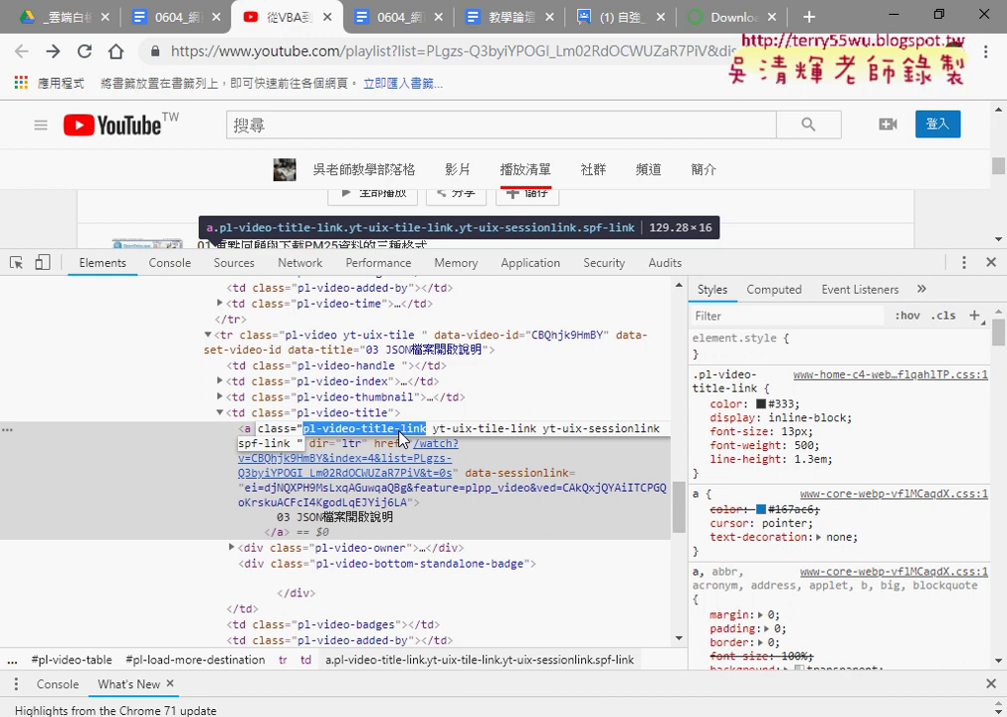
{"action": "key", "text": "alt+Tab"}
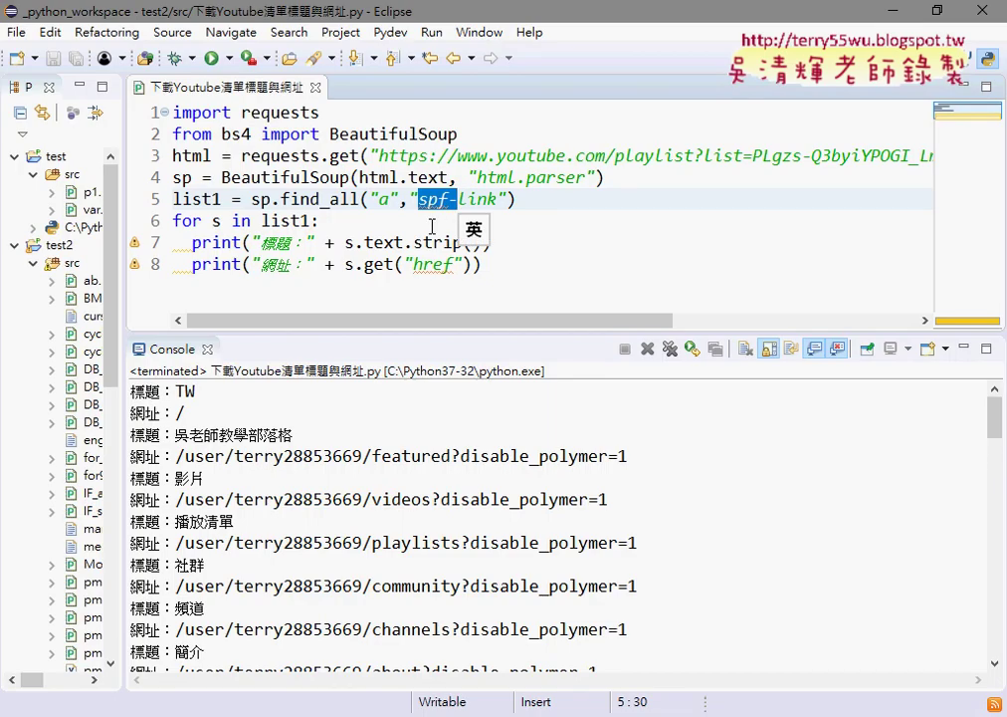
Replace 'spf-link' on line 5 with the pasted 'pl-video-title-link' class name.
{"action": "left_click_drag", "start_coordinate": [496, 199], "coordinate": [420, 199]}
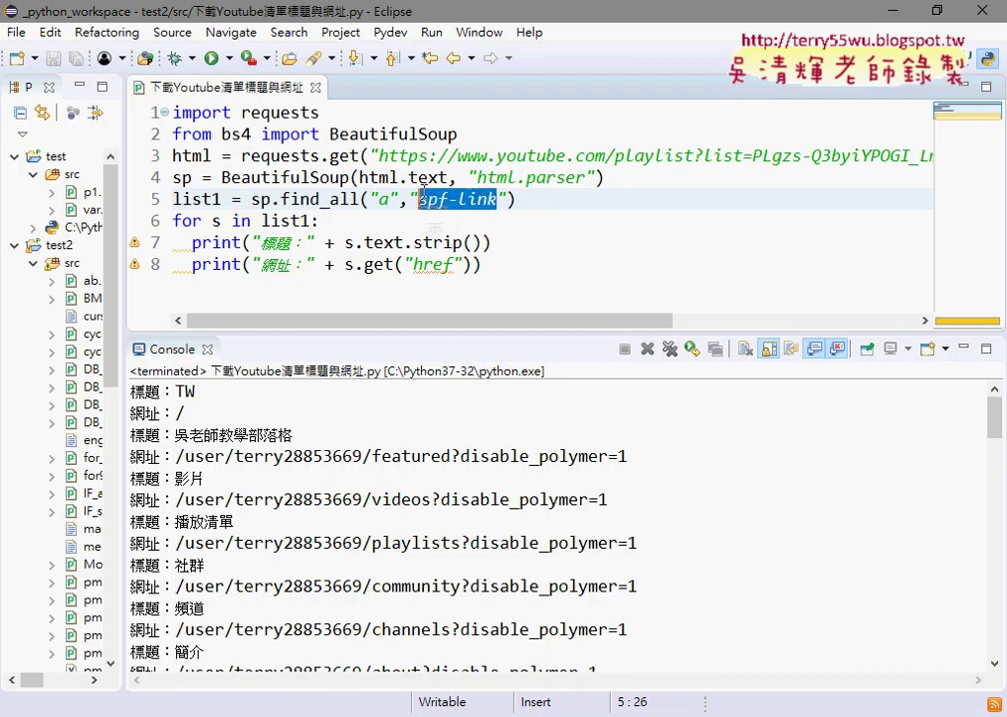
{"action": "right_click", "coordinate": [469, 199]}
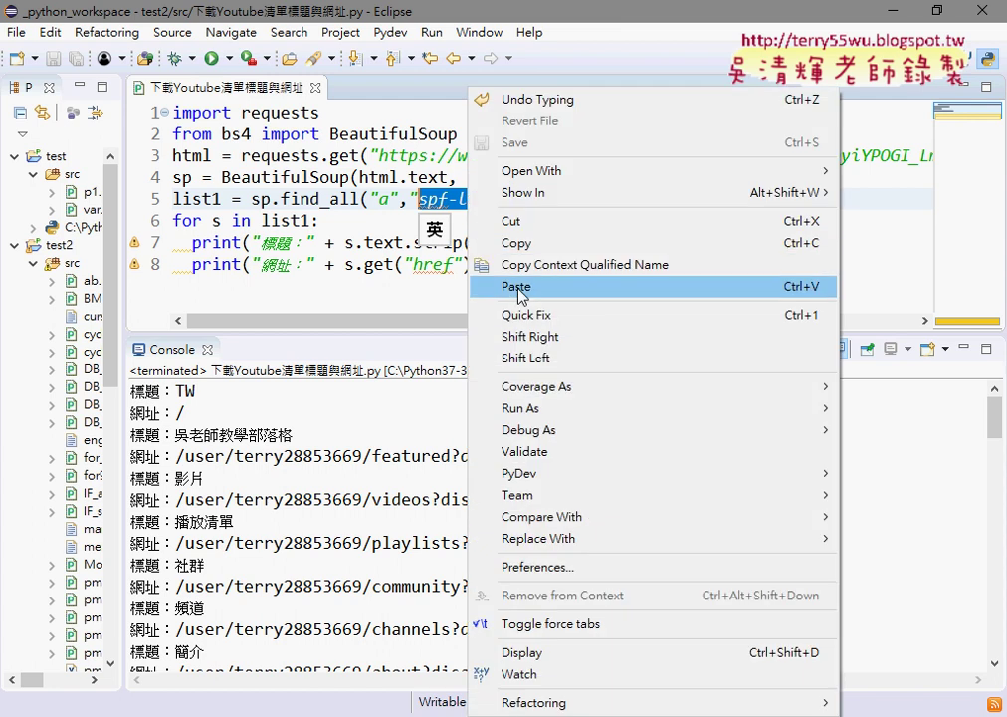
{"action": "left_click", "coordinate": [710, 286]}
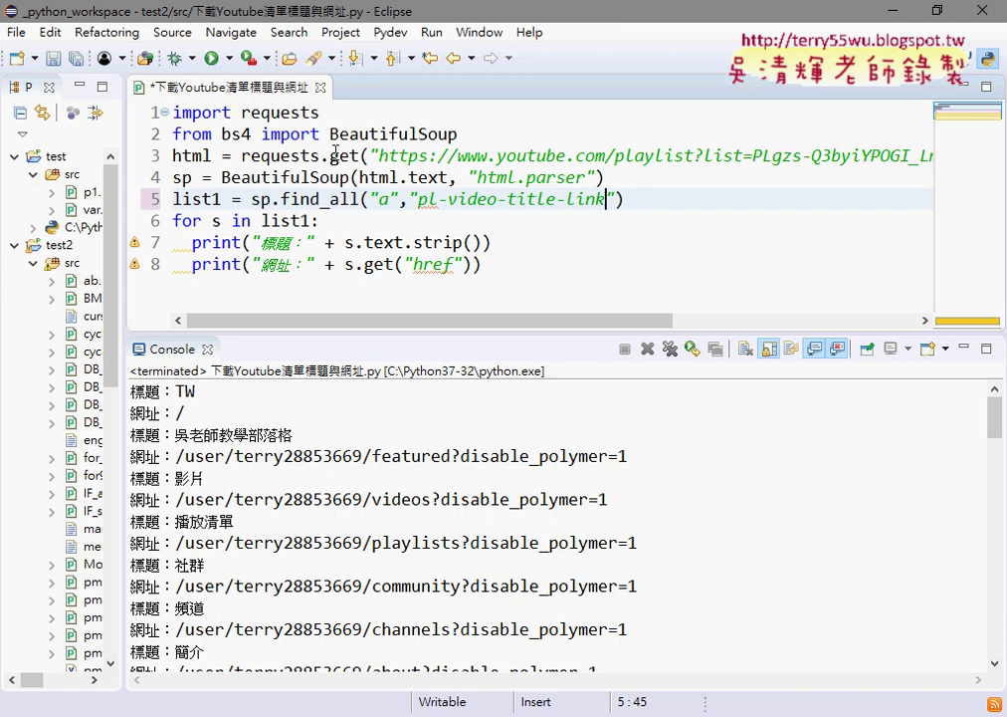
{"action": "left_click_drag", "start_coordinate": [438, 199], "coordinate": [419, 199]}
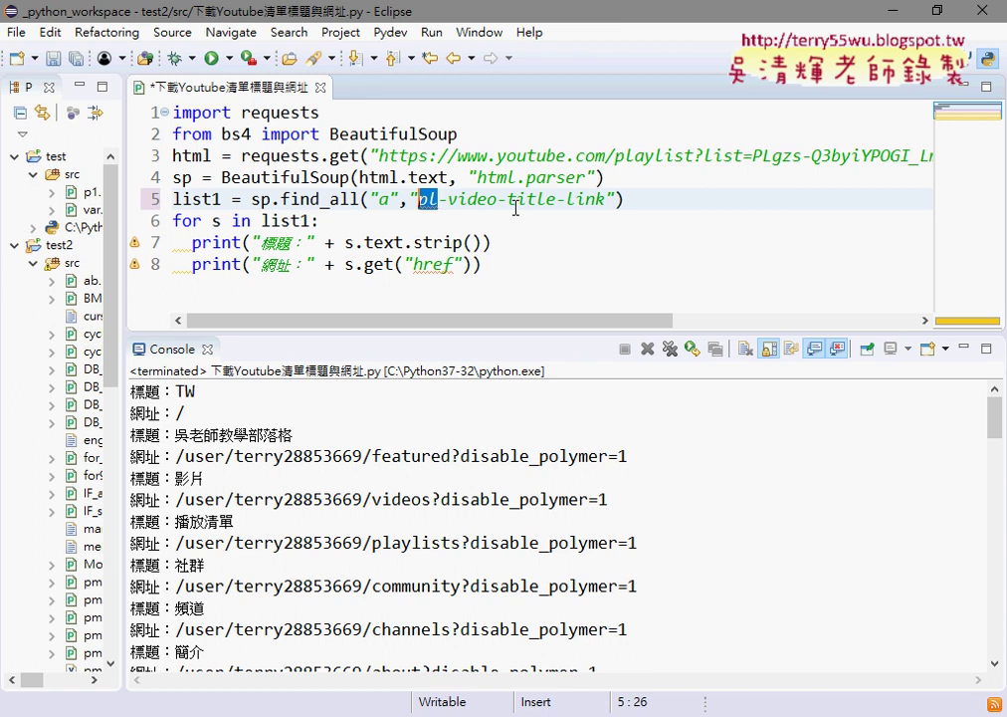
Save and rerun the script to list only playlist videos, then widen the Package Explorer.
{"action": "left_click", "coordinate": [211, 58]}
{"action": "left_click", "coordinate": [503, 446]}
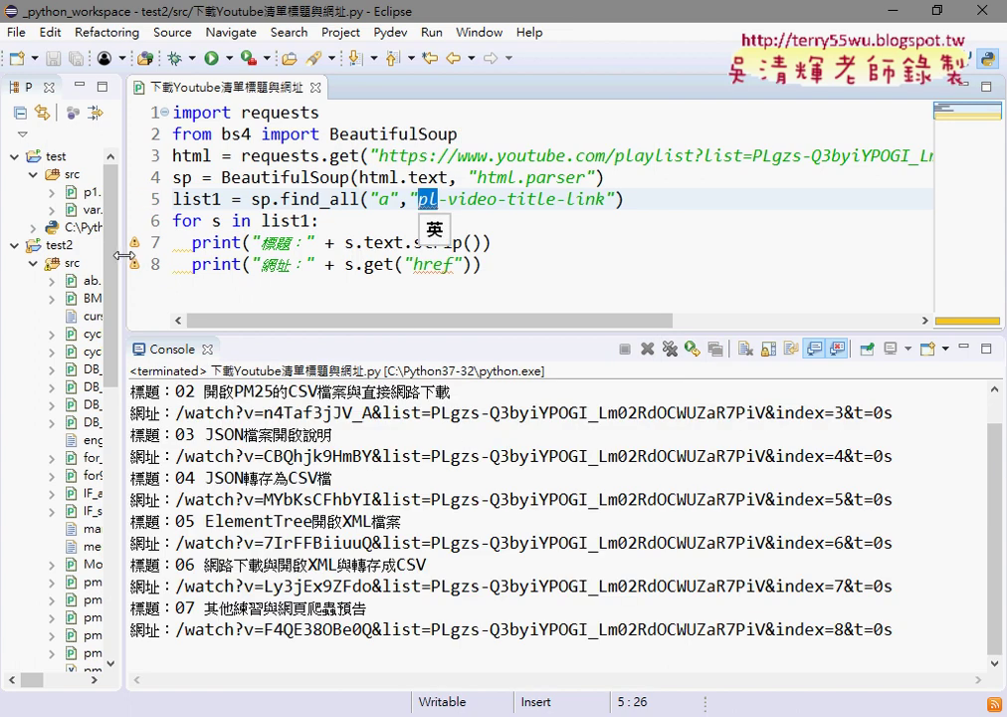
{"action": "left_click_drag", "start_coordinate": [125, 251], "coordinate": [236, 251]}
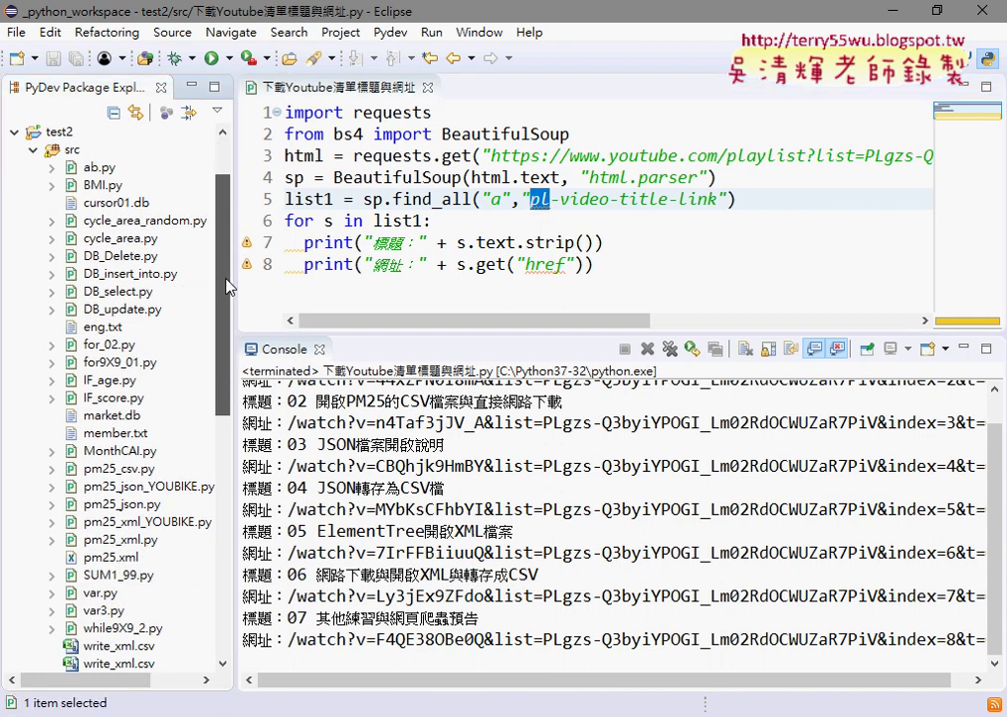
Paste a duplicate of the playlist script into the project and name it '下載YAHOO'.
{"action": "scroll", "coordinate": [149, 398], "scroll_direction": "down", "scroll_amount": 2}
{"action": "right_click", "coordinate": [171, 397]}
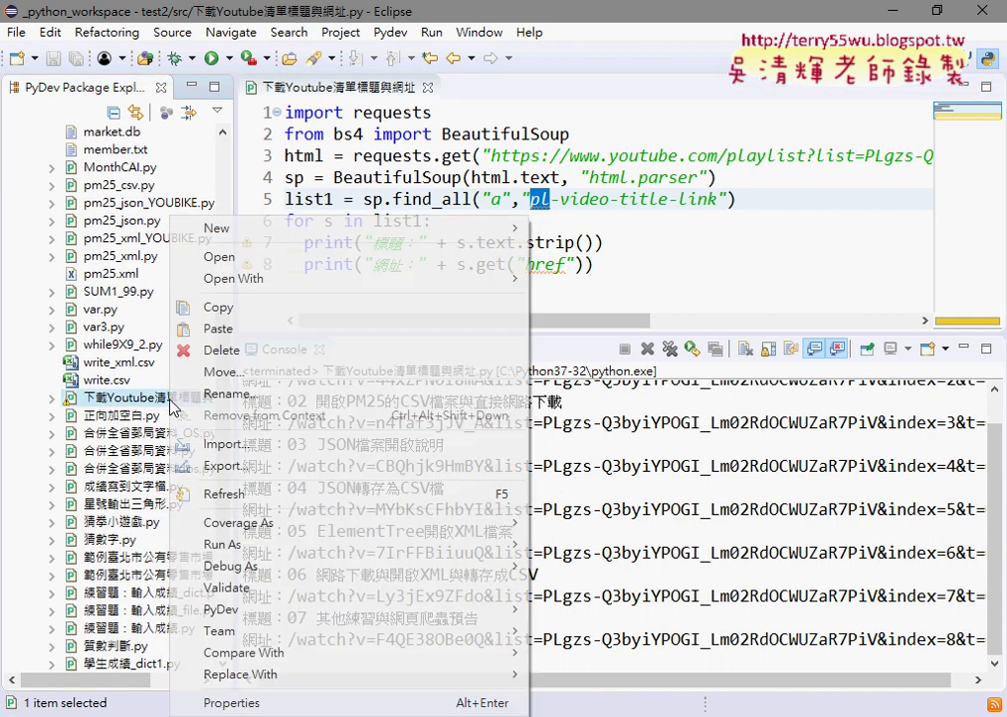
{"action": "key", "text": "Escape"}
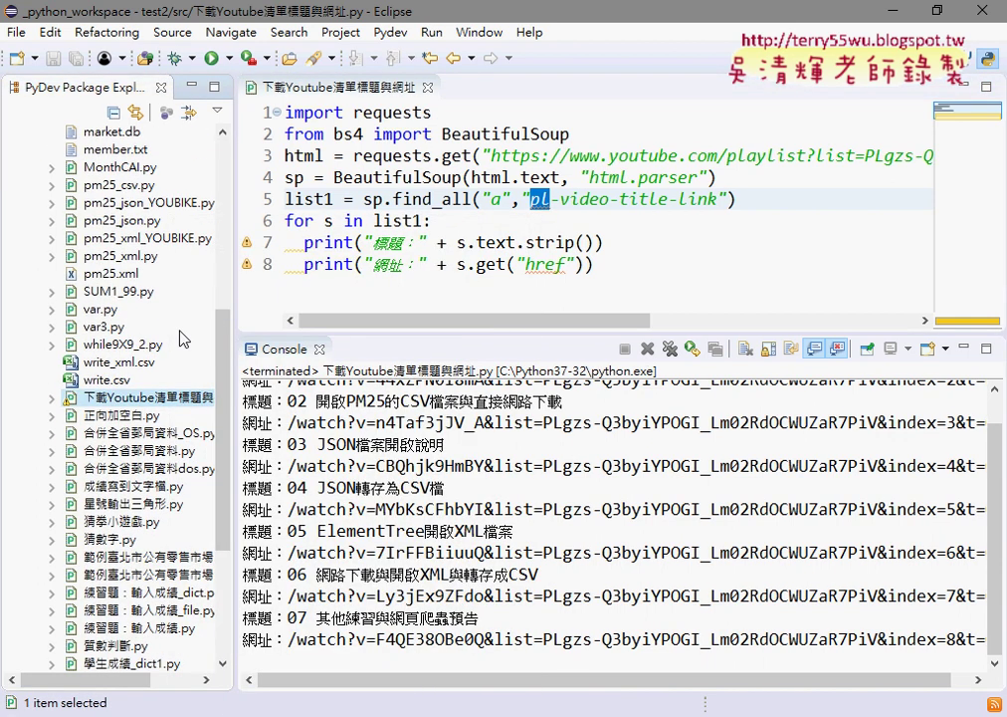
{"action": "right_click", "coordinate": [181, 397]}
{"action": "left_click", "coordinate": [265, 333]}
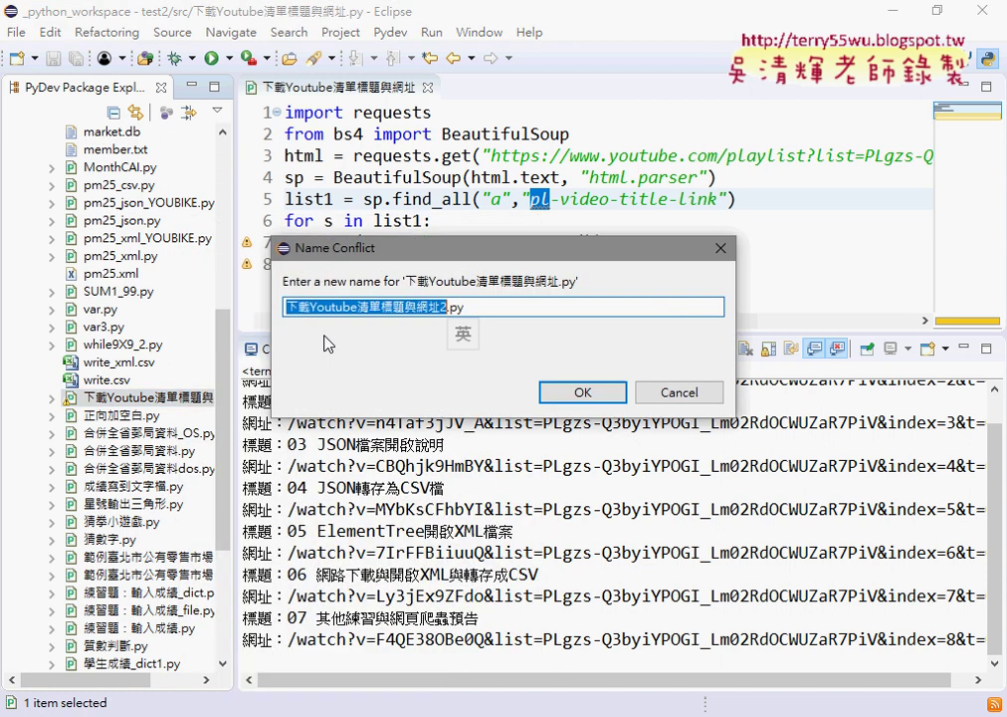
{"action": "left_click_drag", "start_coordinate": [310, 308], "coordinate": [527, 308]}
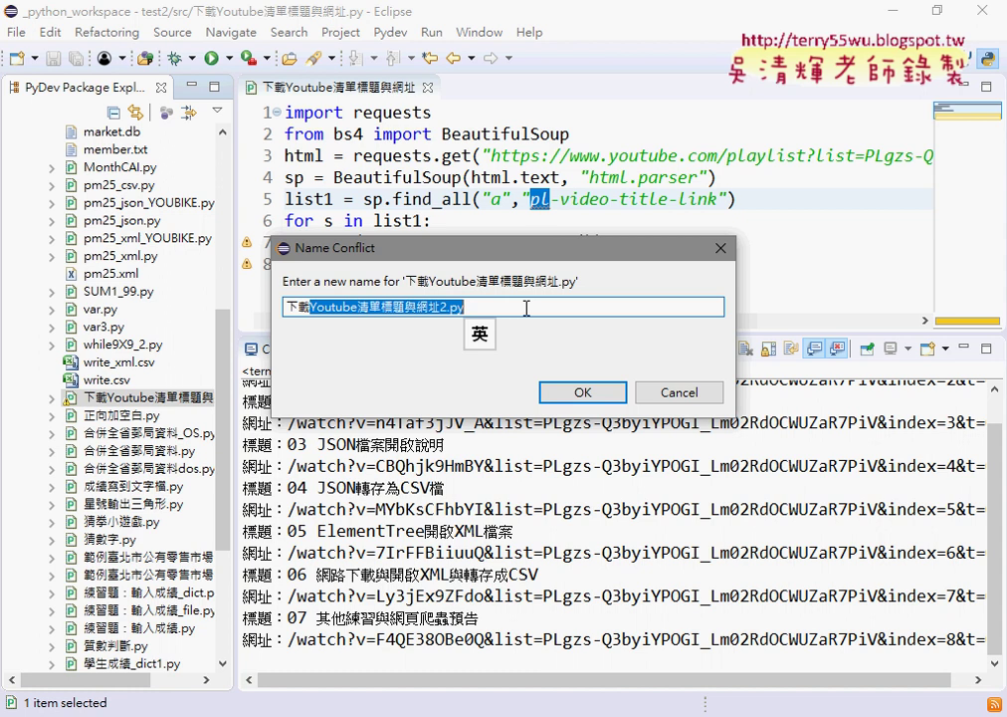
{"action": "type", "text": "YAHOO"}
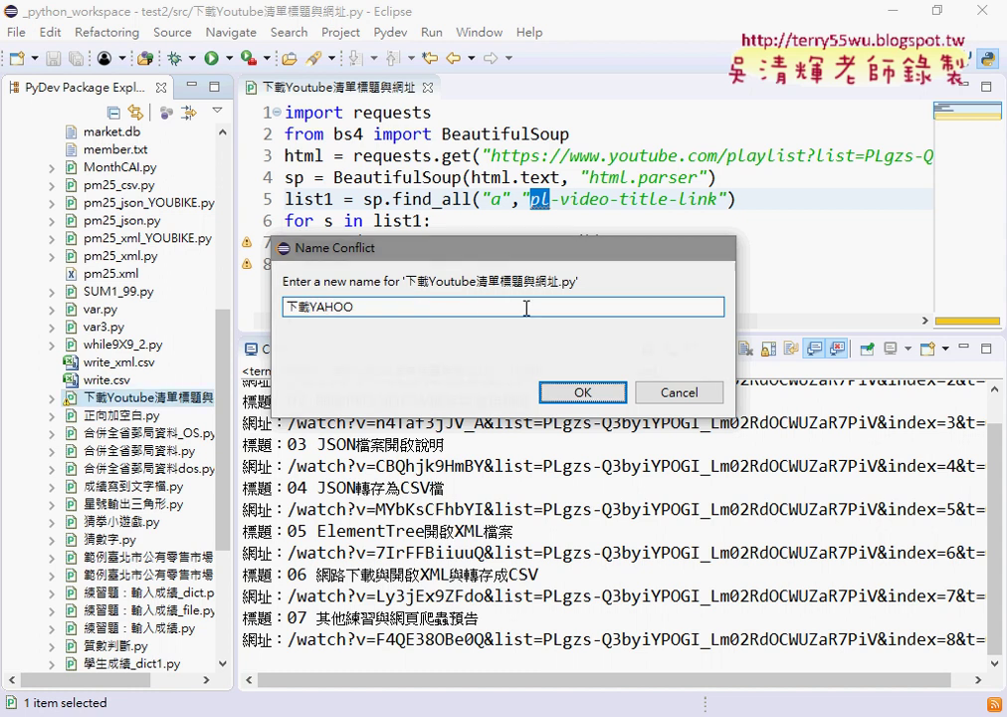
{"action": "key", "text": "Return"}
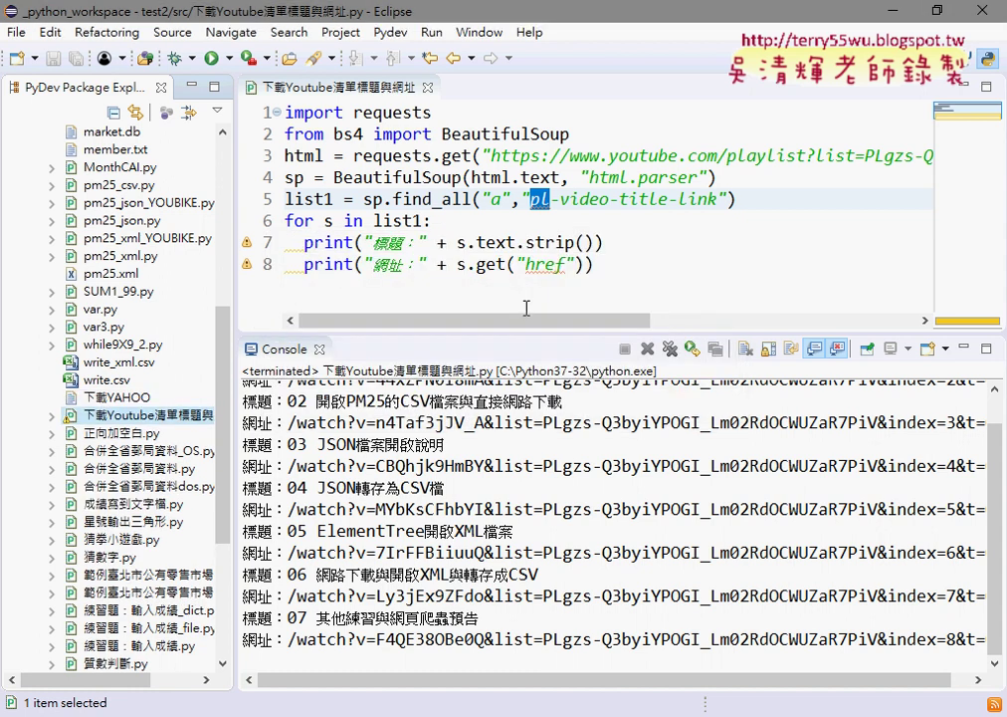
Close the YouTube tab and open tw.yahoo.com from the link in the 0604 notes document.
{"action": "key", "text": "alt+Tab"}
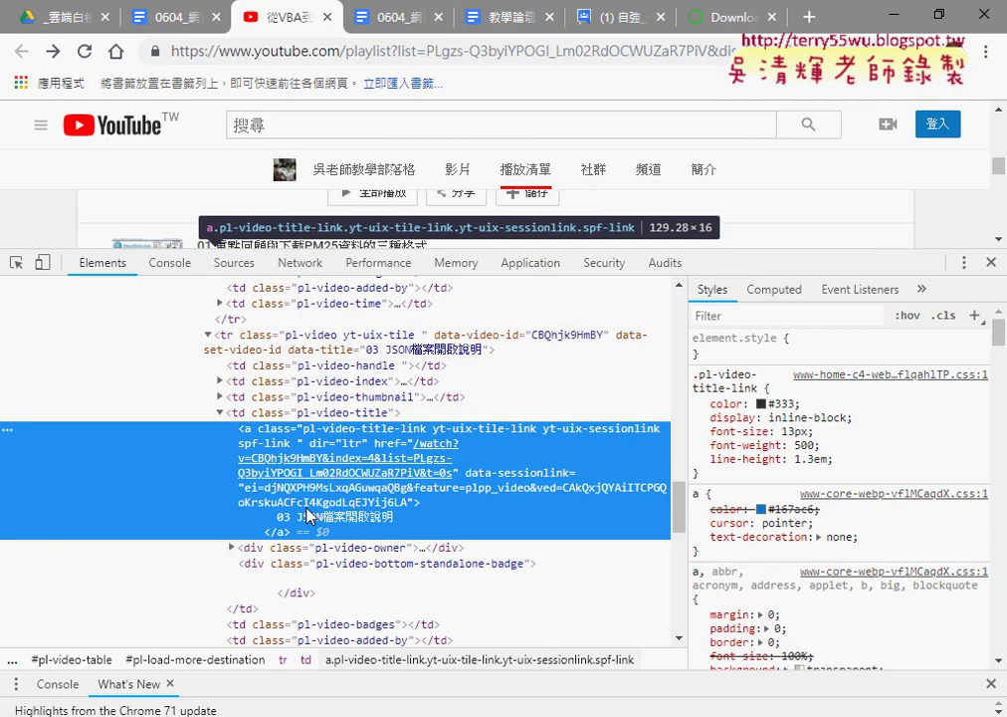
{"action": "left_click", "coordinate": [329, 14]}
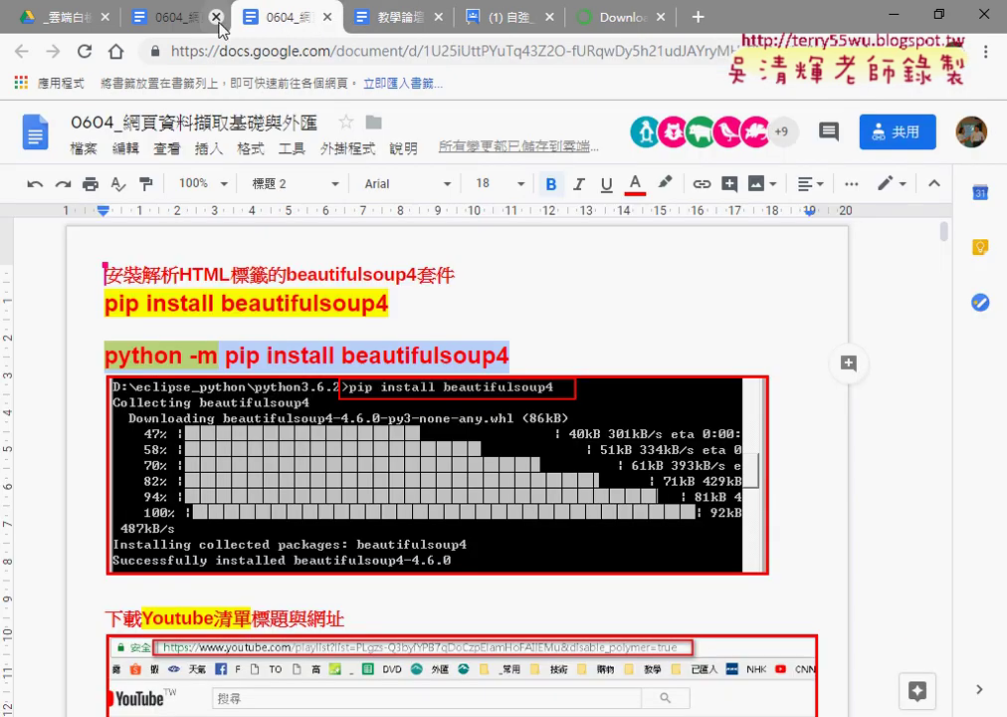
{"action": "left_click", "coordinate": [175, 14]}
{"action": "scroll", "coordinate": [397, 338], "scroll_direction": "down", "scroll_amount": 3}
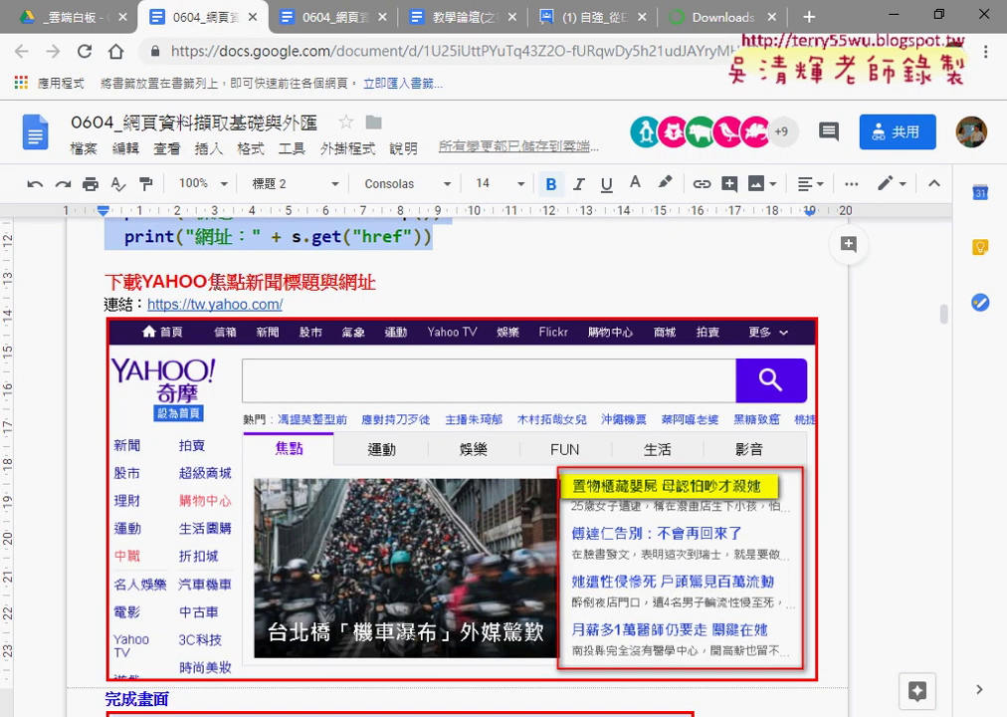
{"action": "left_click", "coordinate": [215, 303]}
{"action": "left_click", "coordinate": [224, 338]}
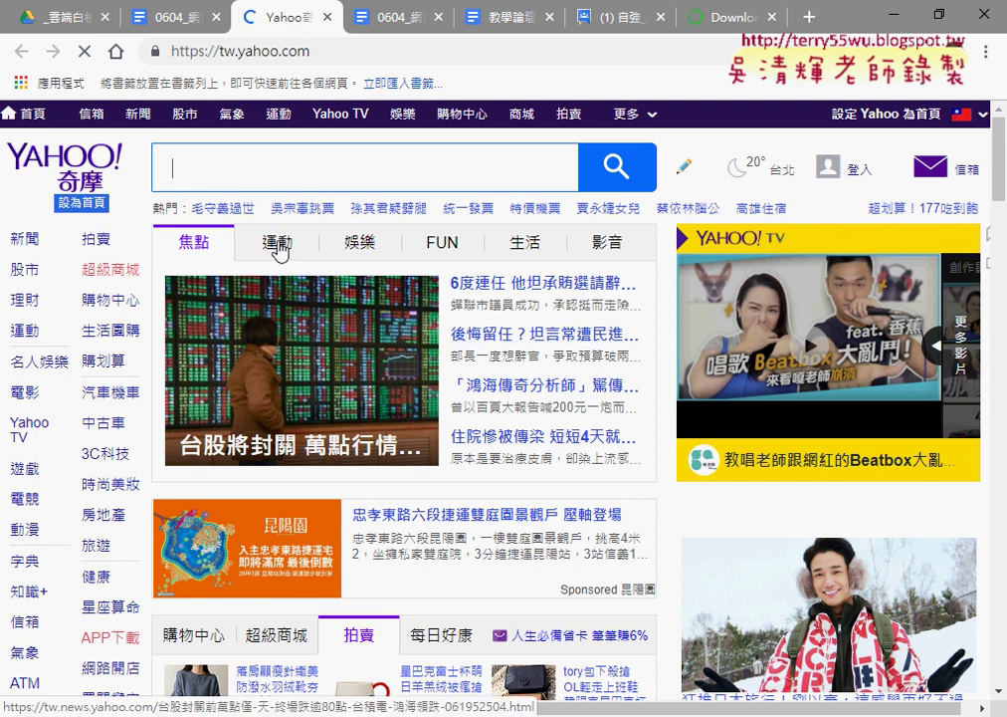
Browse the 娛樂, 生活, 焦點 and 運動 news tabs on the Yahoo homepage.
{"action": "left_click", "coordinate": [356, 245]}
{"action": "left_click", "coordinate": [513, 244]}
{"action": "left_click", "coordinate": [199, 252]}
{"action": "left_click", "coordinate": [314, 255]}
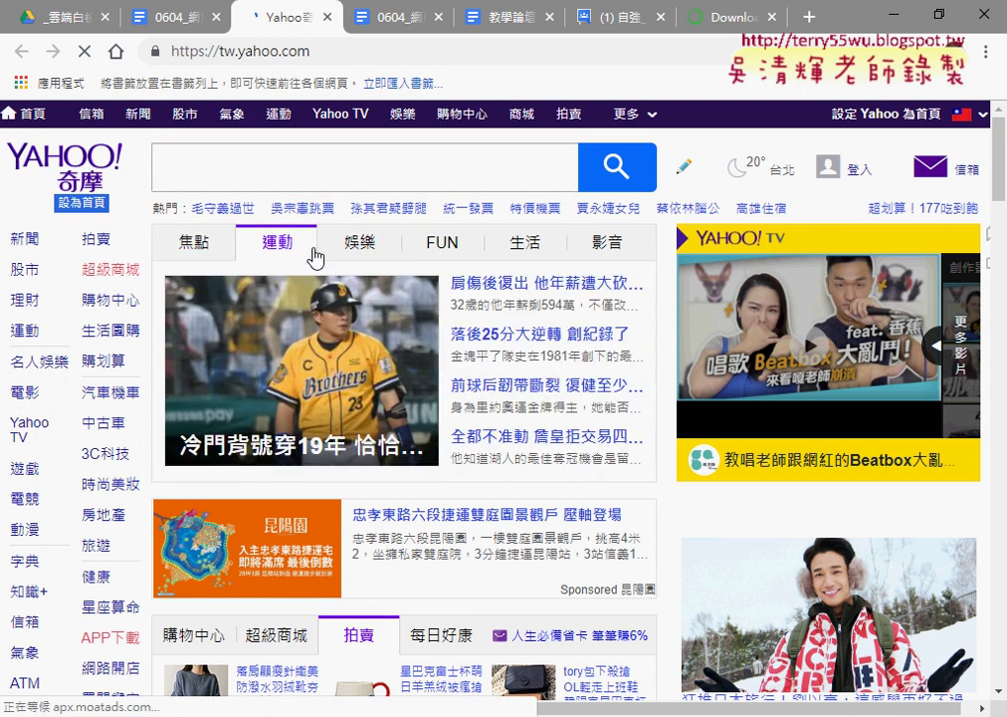
{"action": "left_click", "coordinate": [523, 244]}
Inspect the first 焦點 headline link in DevTools, enlarge the page area, and select the address URL.
{"action": "mouse_move", "coordinate": [179, 257]}
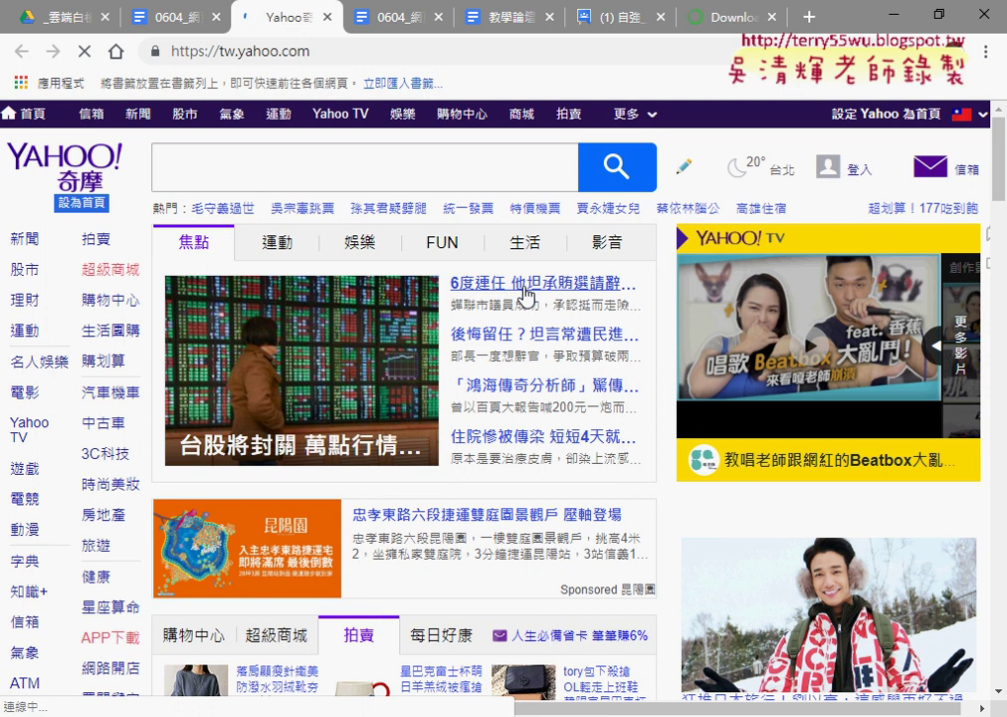
{"action": "right_click", "coordinate": [526, 287]}
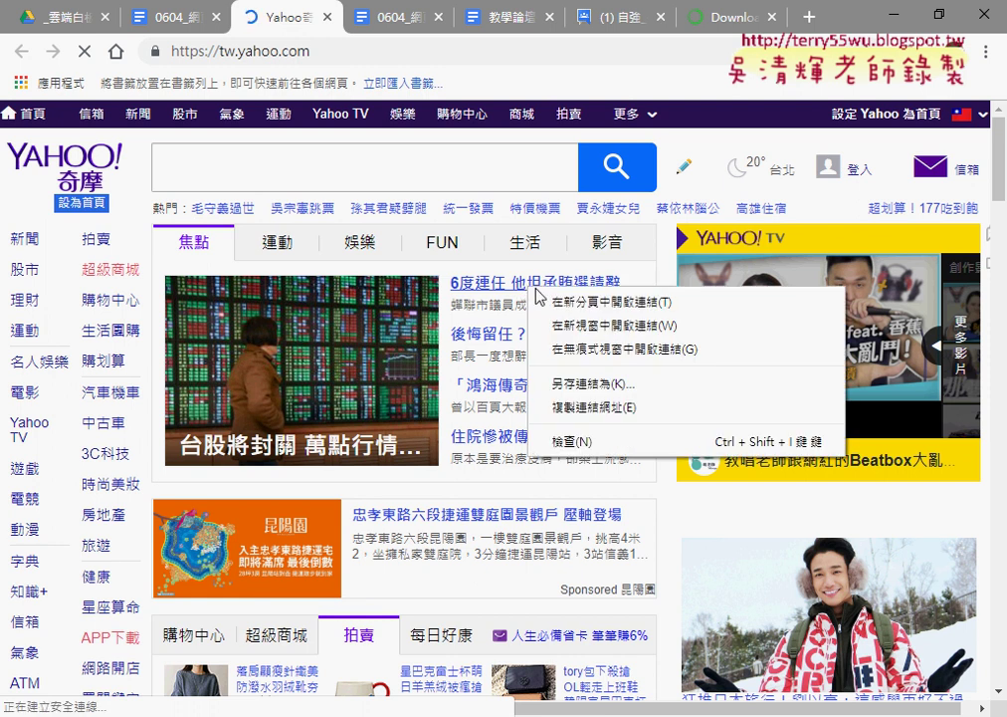
{"action": "left_click", "coordinate": [580, 440]}
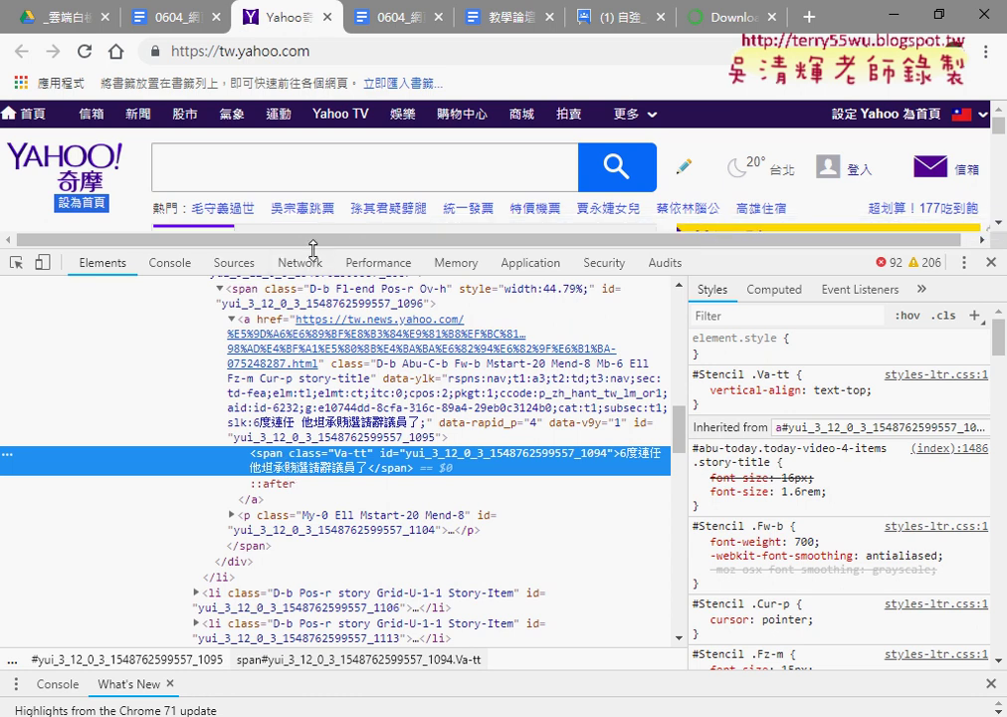
{"action": "mouse_move", "coordinate": [293, 250]}
{"action": "left_mouse_down"}
{"action": "mouse_move", "coordinate": [327, 363]}
{"action": "mouse_move", "coordinate": [330, 328]}
{"action": "left_mouse_up"}
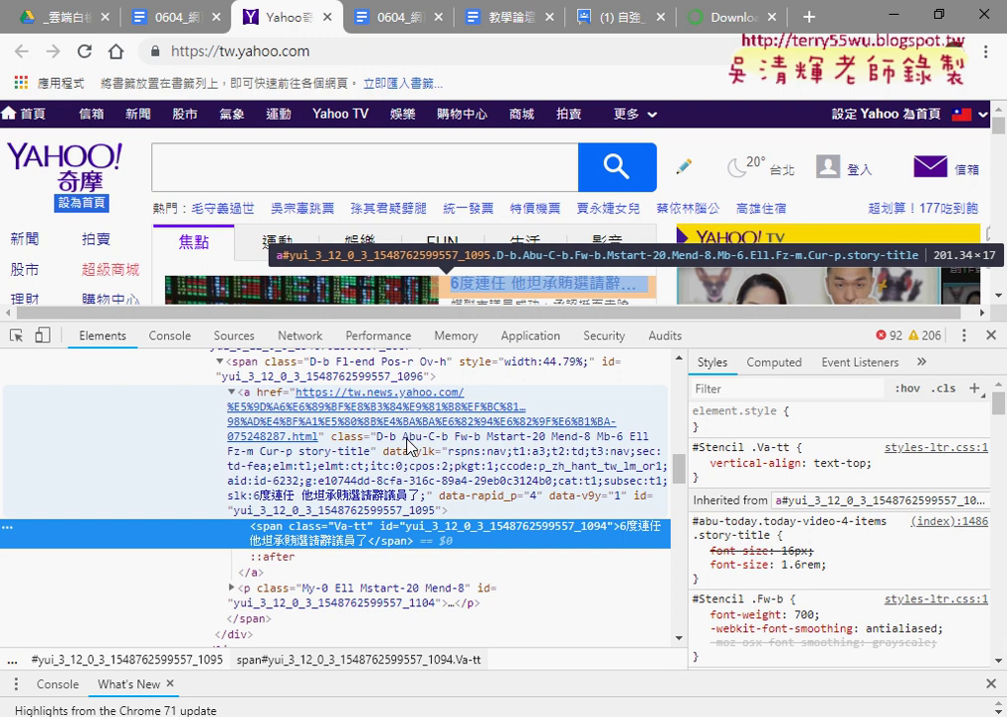
{"action": "left_click", "coordinate": [266, 50]}
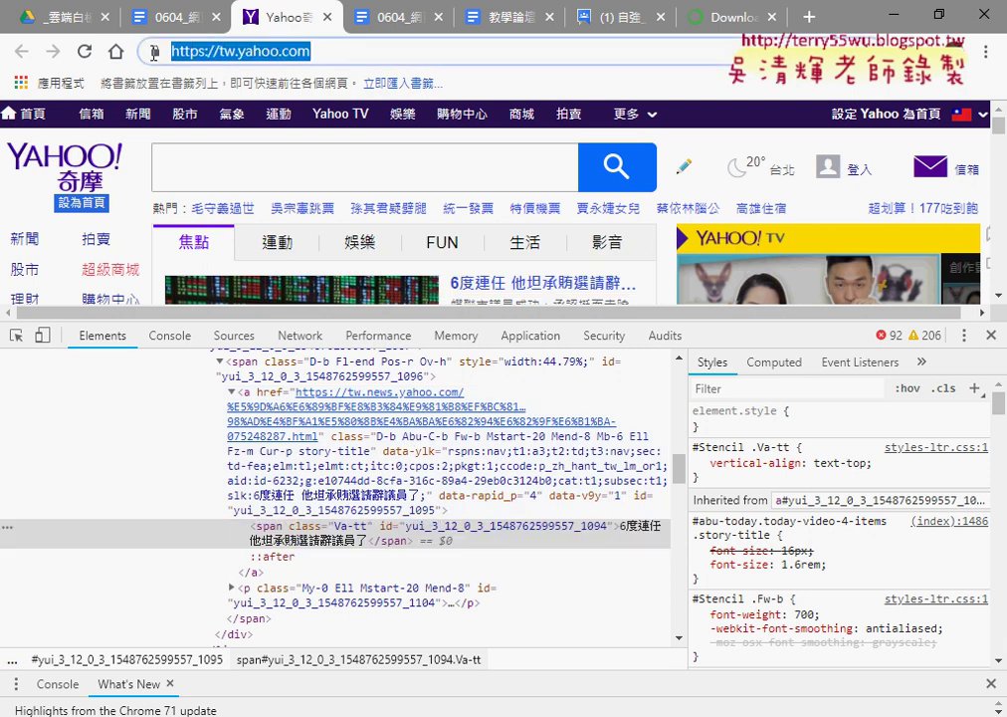
{"action": "right_click", "coordinate": [267, 64]}
{"action": "left_click", "coordinate": [348, 166]}
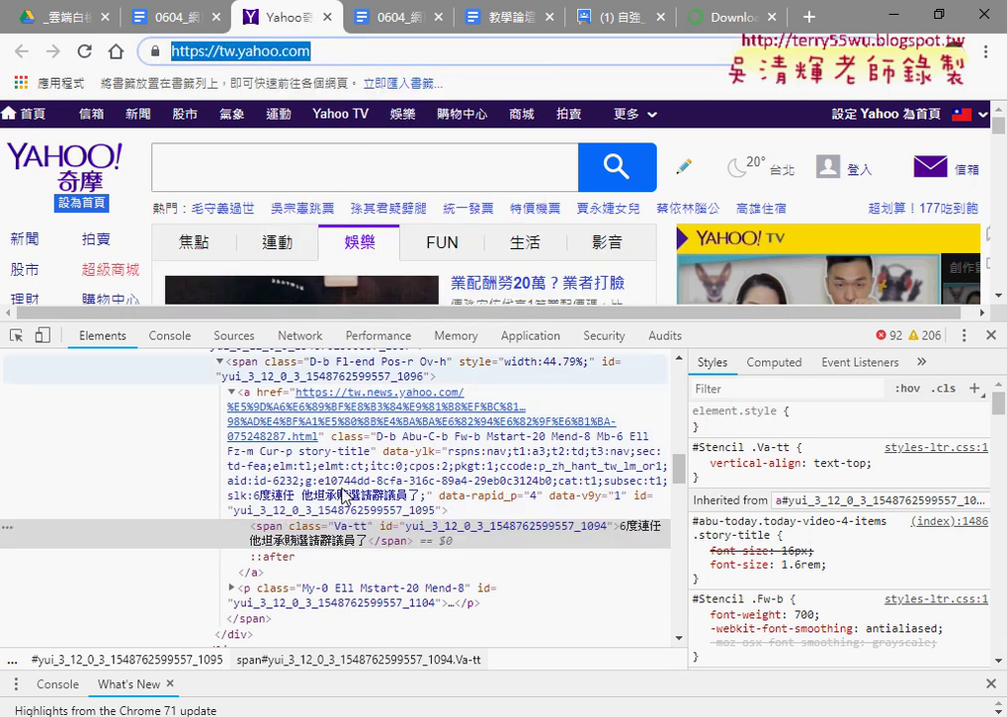
{"action": "key", "text": "alt+Tab"}
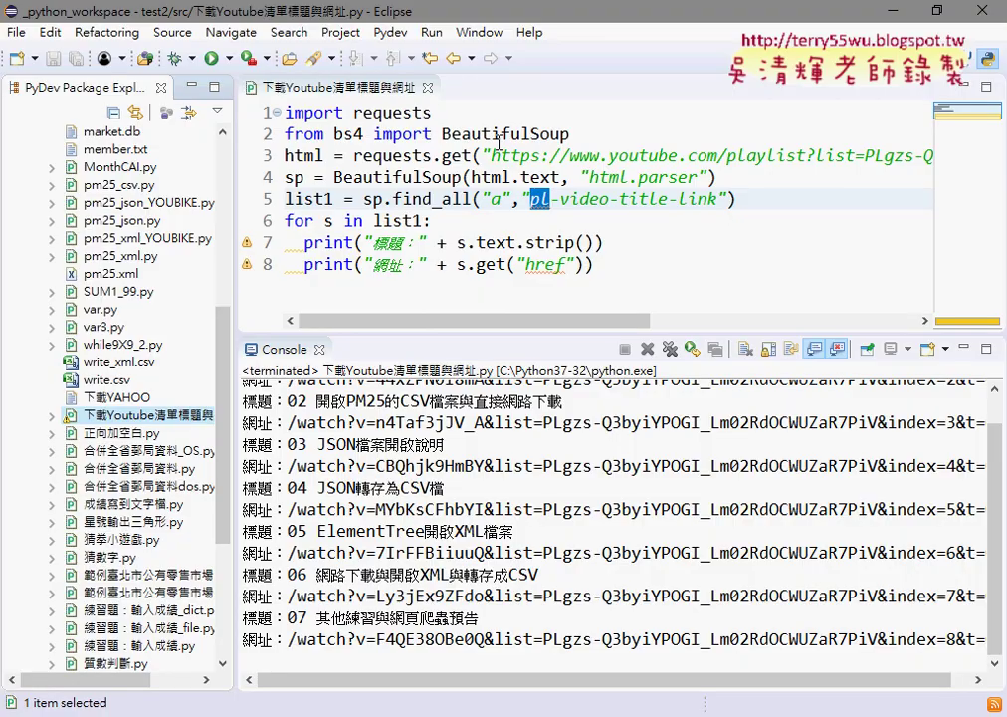
{"action": "left_click_drag", "start_coordinate": [494, 160], "coordinate": [913, 161]}
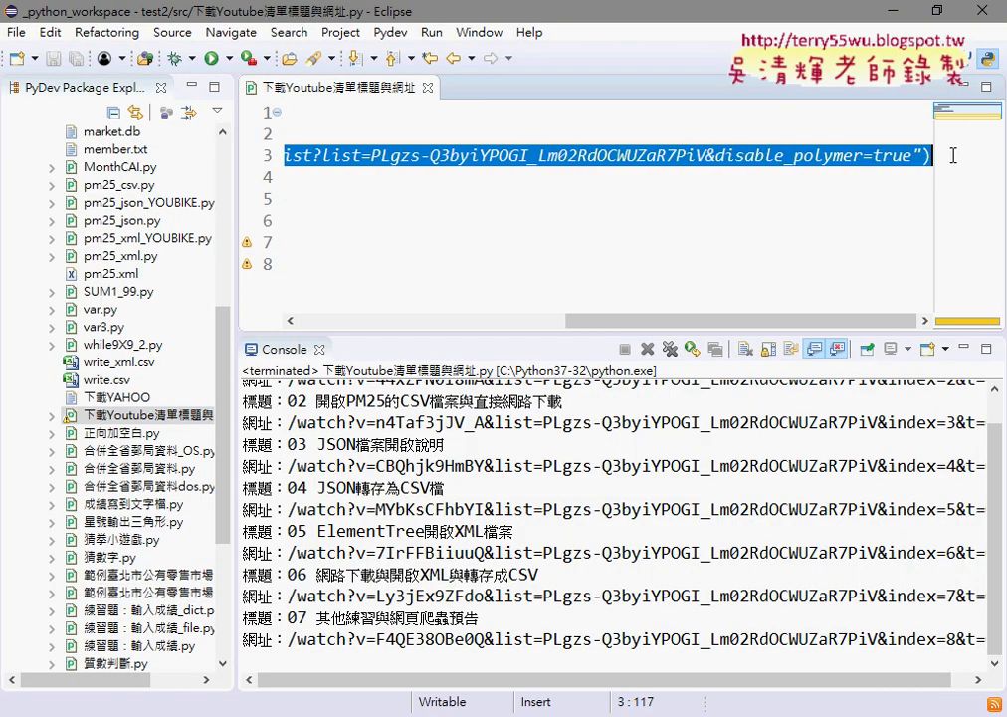
{"action": "right_click", "coordinate": [642, 157]}
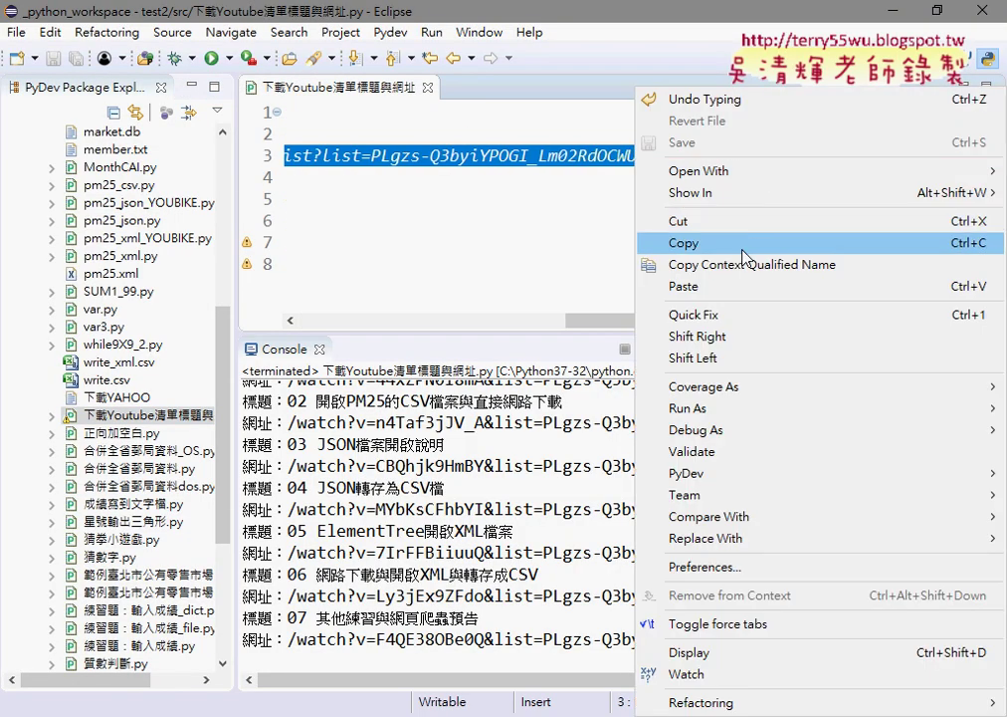
{"action": "left_click", "coordinate": [728, 285]}
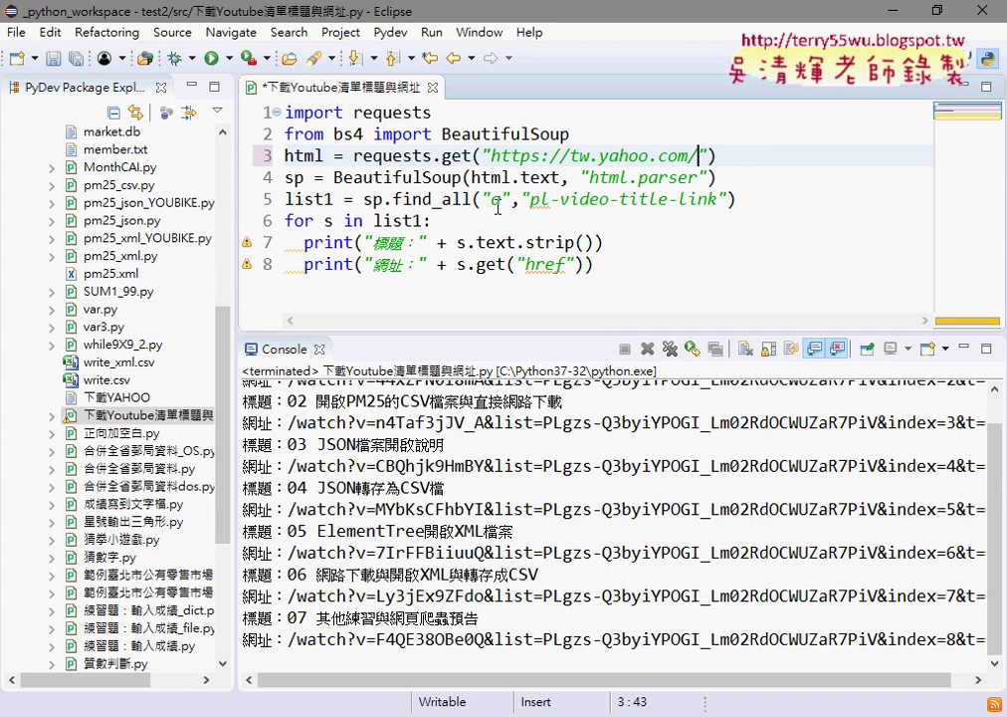
{"action": "key", "text": "alt+Tab"}
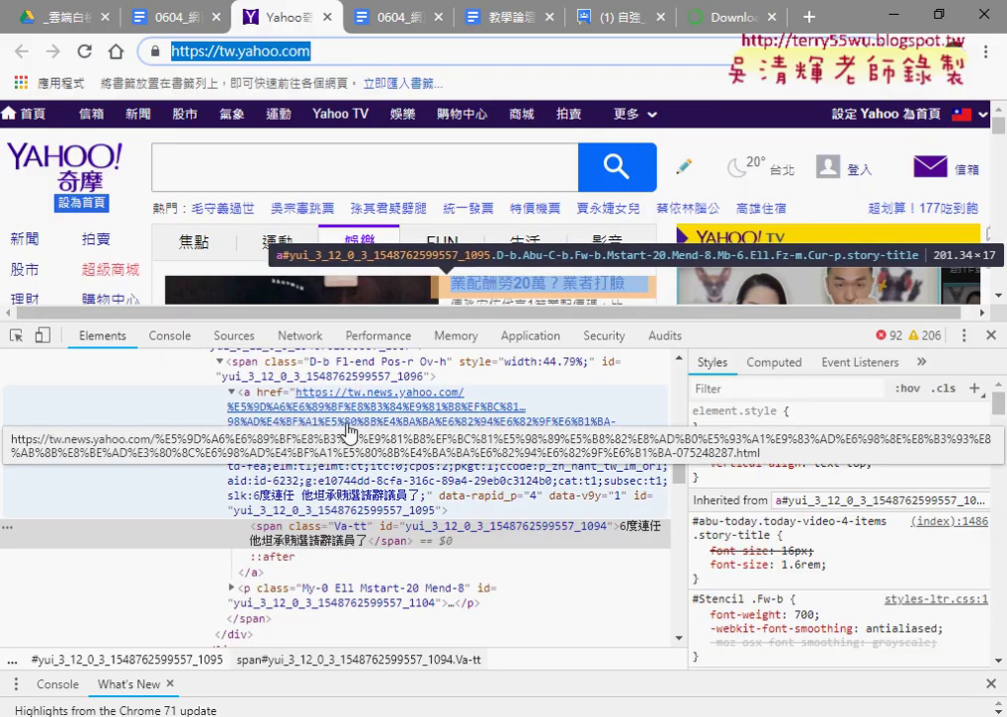
Copy the headline's story-title class and paste it over pl-video-title-link in line 5's find_all.
{"action": "double_click", "coordinate": [408, 443]}
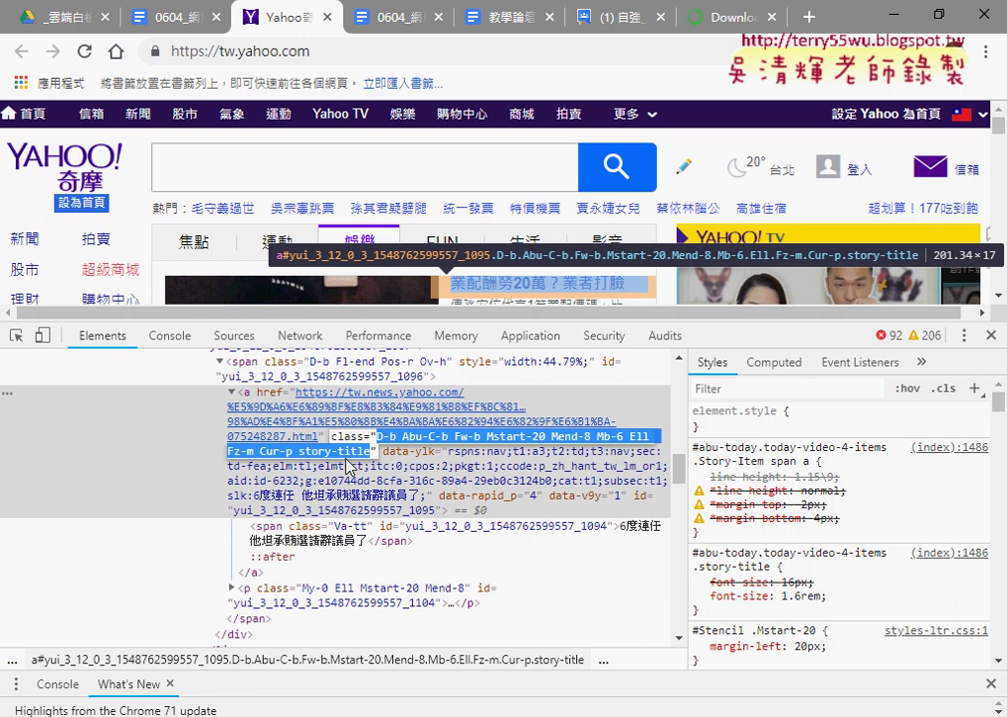
{"action": "double_click", "coordinate": [330, 460]}
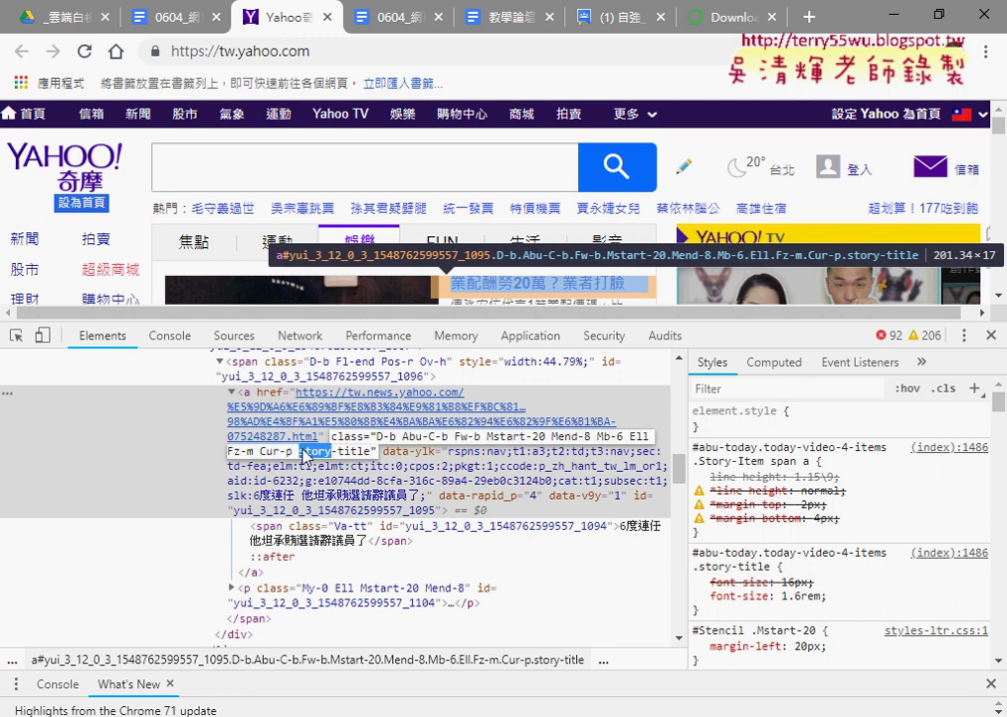
{"action": "left_click_drag", "start_coordinate": [332, 460], "coordinate": [369, 460]}
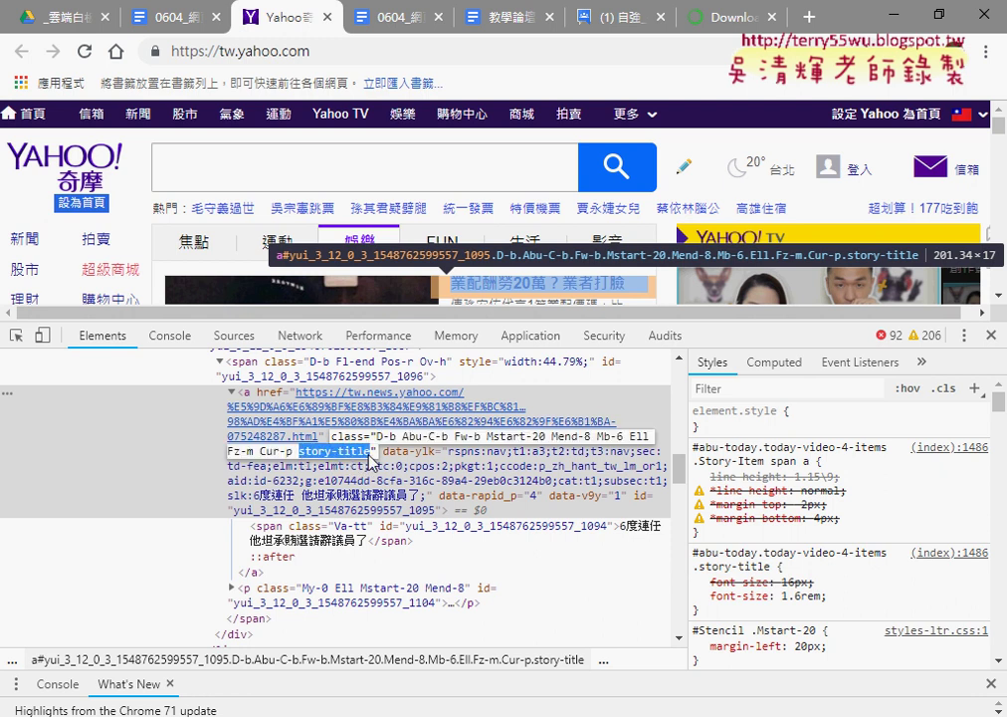
{"action": "right_click", "coordinate": [363, 454]}
{"action": "left_click", "coordinate": [410, 524]}
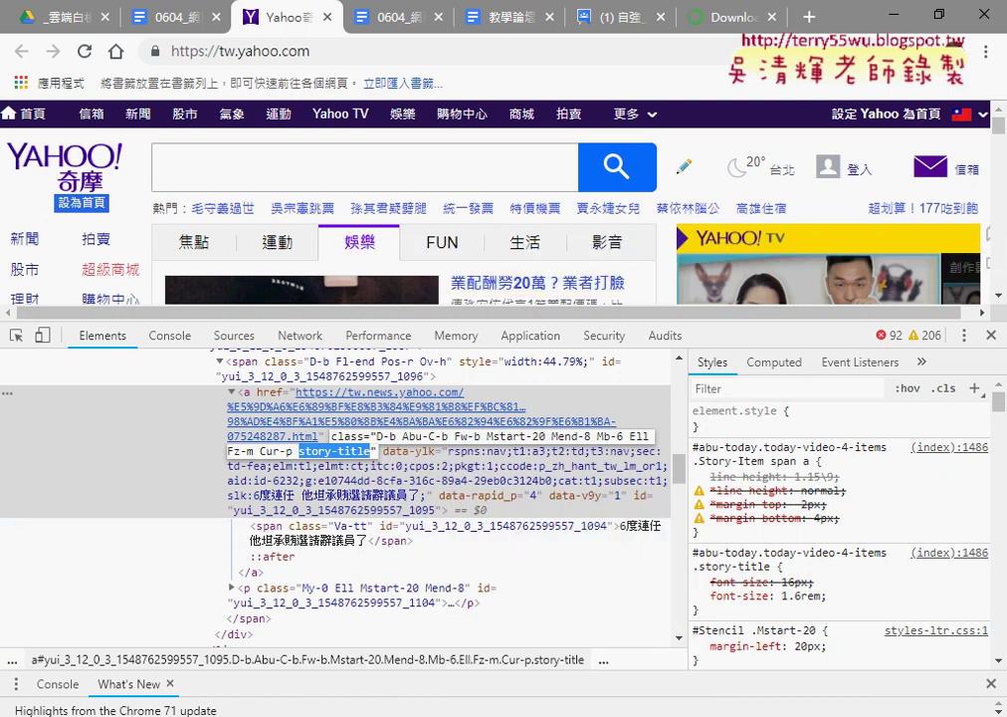
{"action": "key", "text": "alt+Tab"}
{"action": "left_click_drag", "start_coordinate": [530, 199], "coordinate": [719, 199]}
{"action": "right_click", "coordinate": [719, 199]}
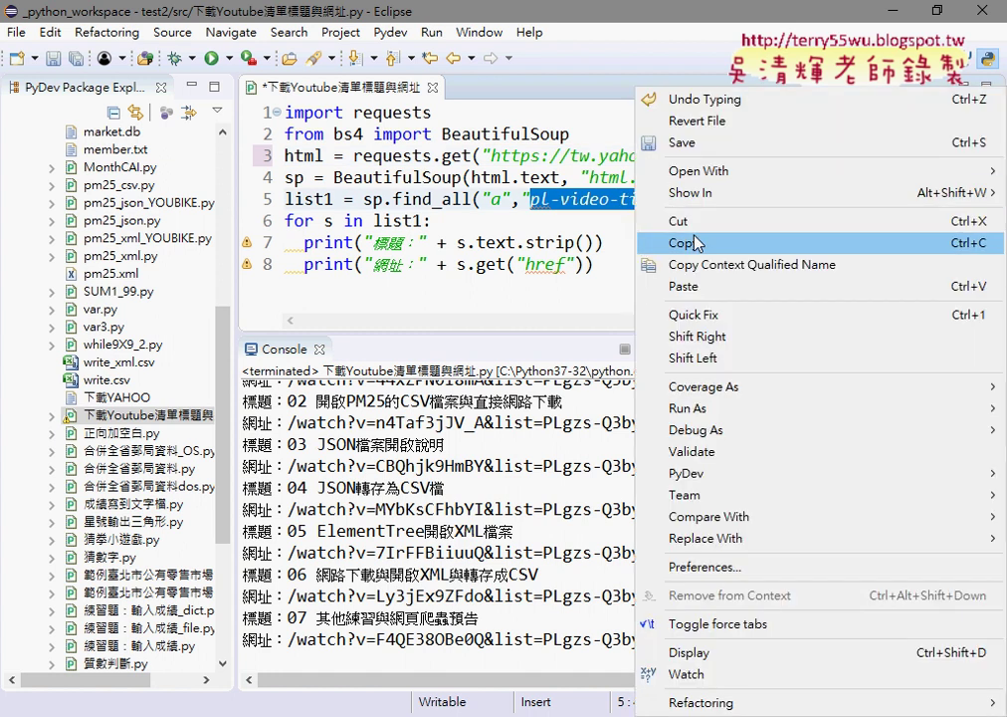
{"action": "left_click", "coordinate": [707, 295]}
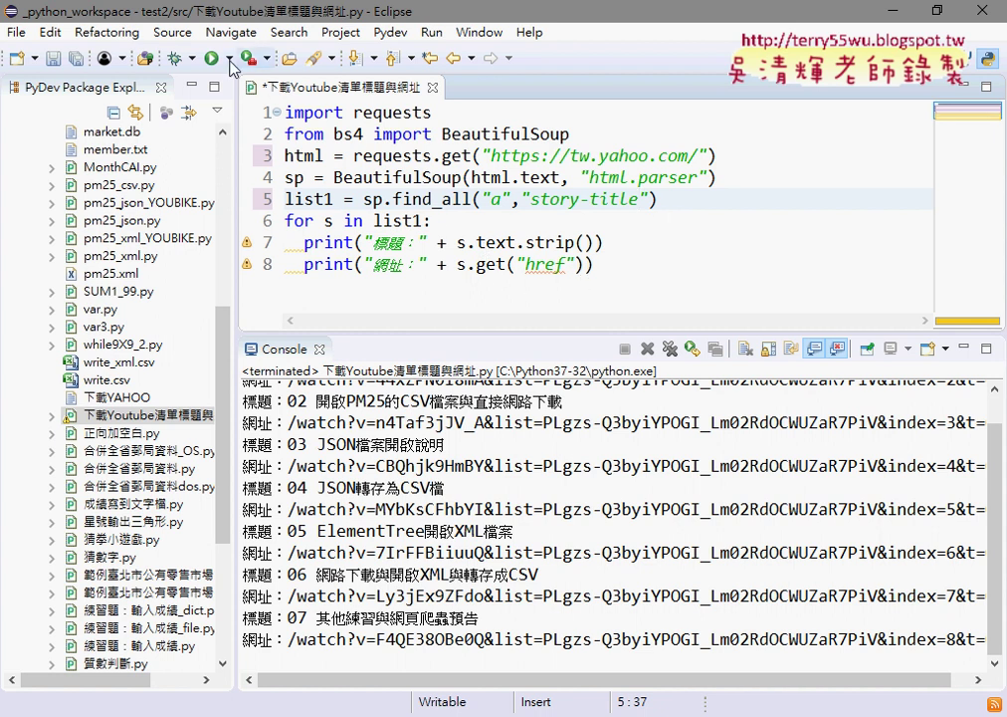
Save and launch the script, checking the console's Yahoo headline titles and tw.news.yahoo.com links.
{"action": "left_click", "coordinate": [211, 58]}
{"action": "left_click", "coordinate": [498, 449]}
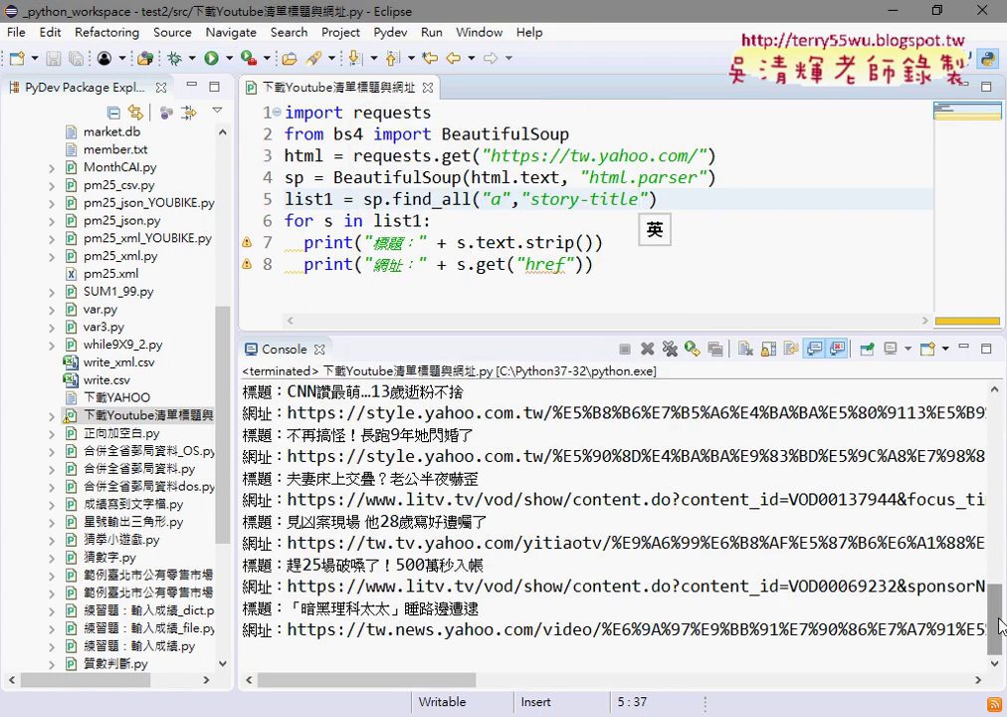
{"action": "left_click_drag", "start_coordinate": [1000, 625], "coordinate": [999, 403]}
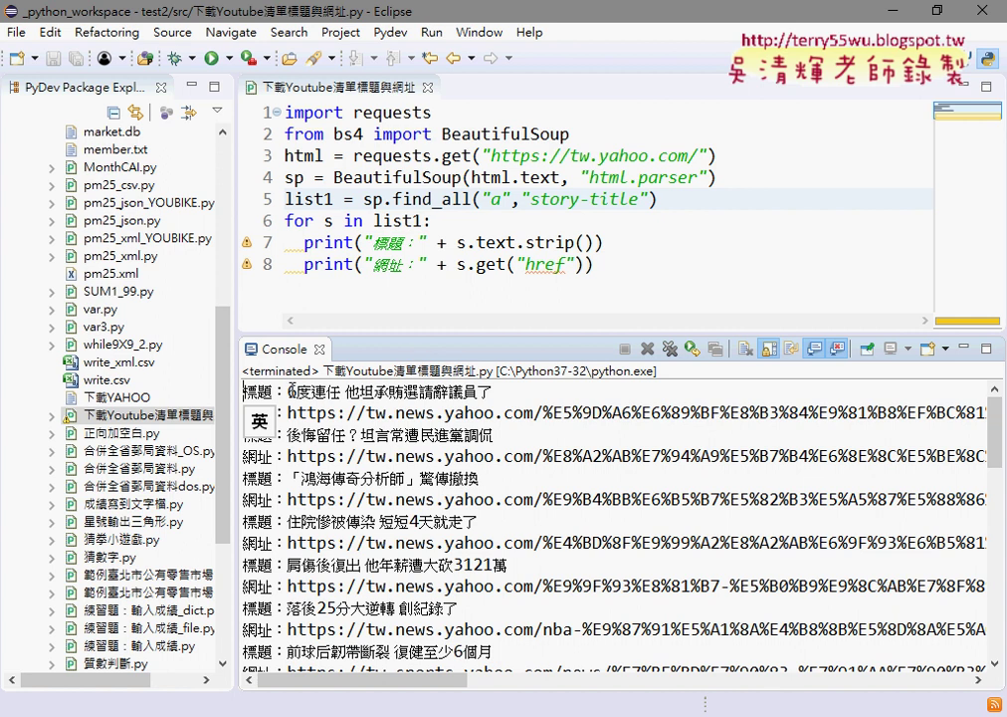
{"action": "left_click_drag", "start_coordinate": [289, 391], "coordinate": [461, 391]}
{"action": "left_click_drag", "start_coordinate": [288, 412], "coordinate": [550, 412]}
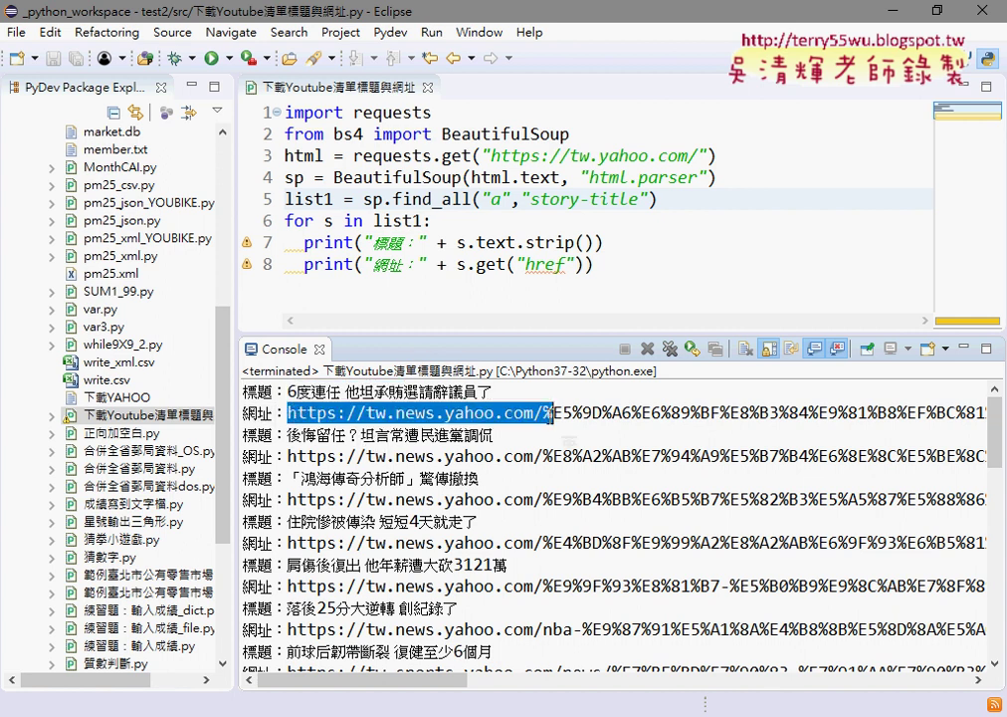
{"action": "left_click", "coordinate": [552, 423]}
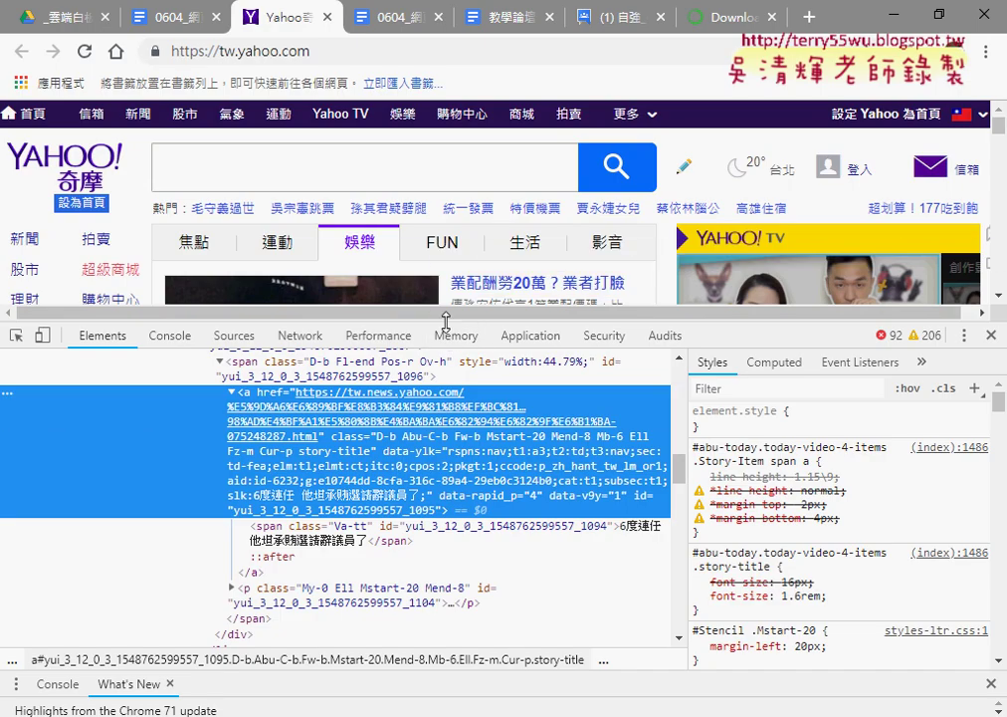
{"action": "left_click_drag", "start_coordinate": [457, 335], "coordinate": [431, 559]}
{"action": "mouse_move", "coordinate": [198, 249]}
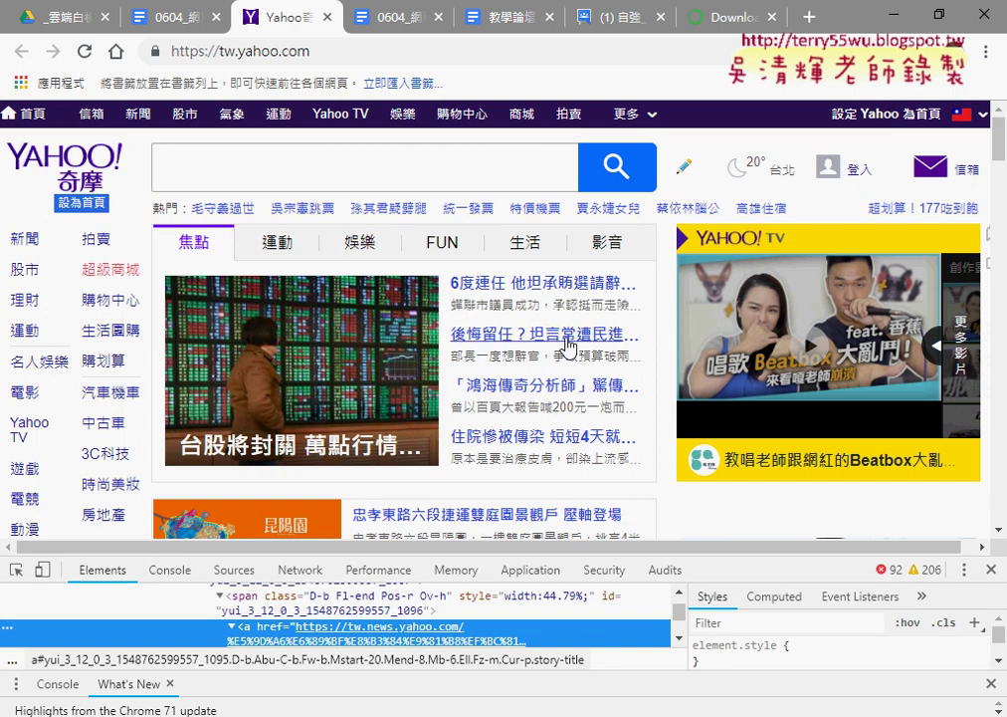